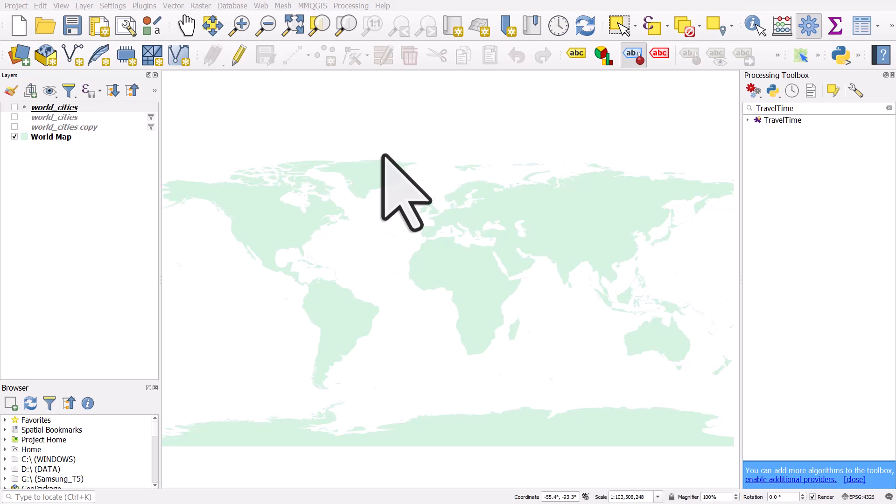
Select the World Map layer and switch its visibility off and on to check what it displays.
click(124, 107)
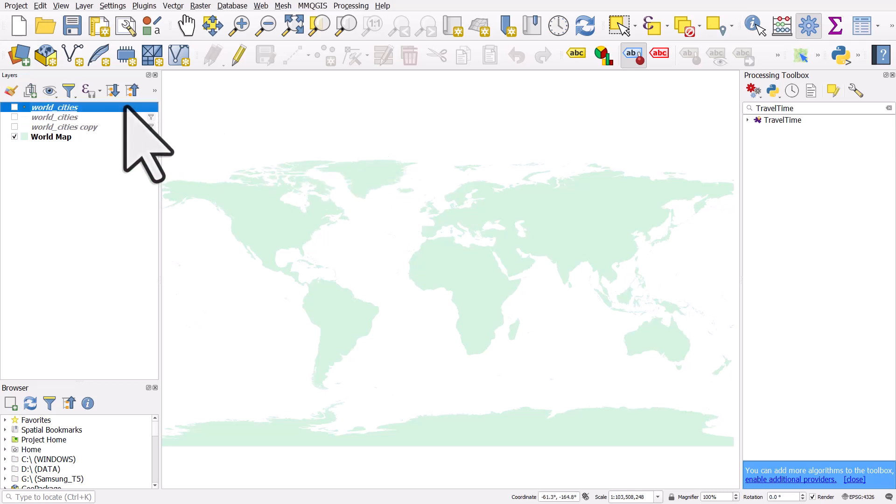
click(48, 138)
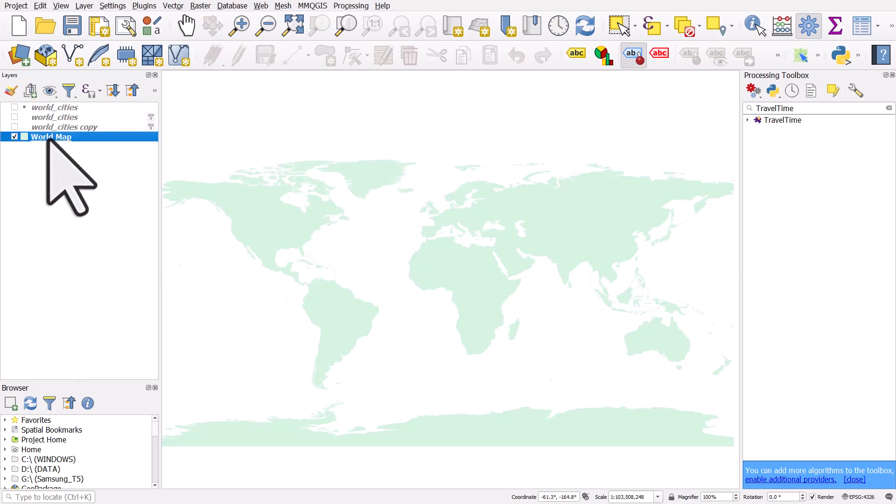
click(14, 136)
click(15, 137)
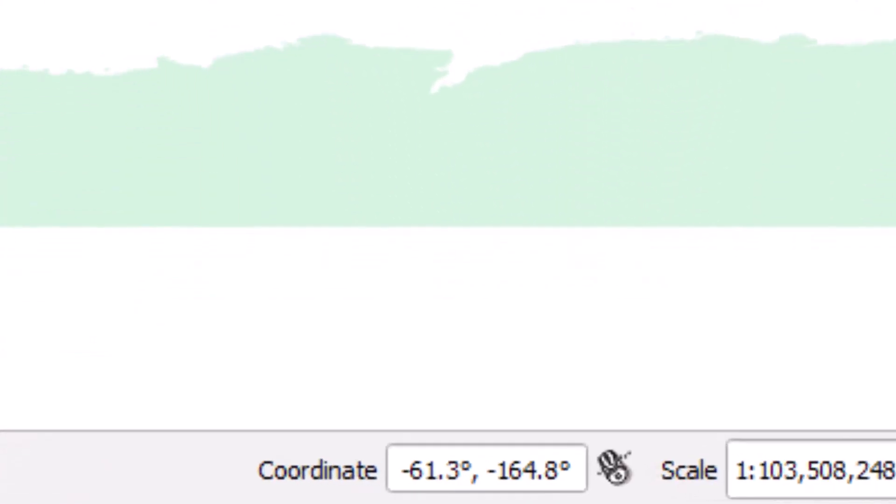
Enter "world" as the map coordinate to load the built-in world map.
triple_click(427, 470)
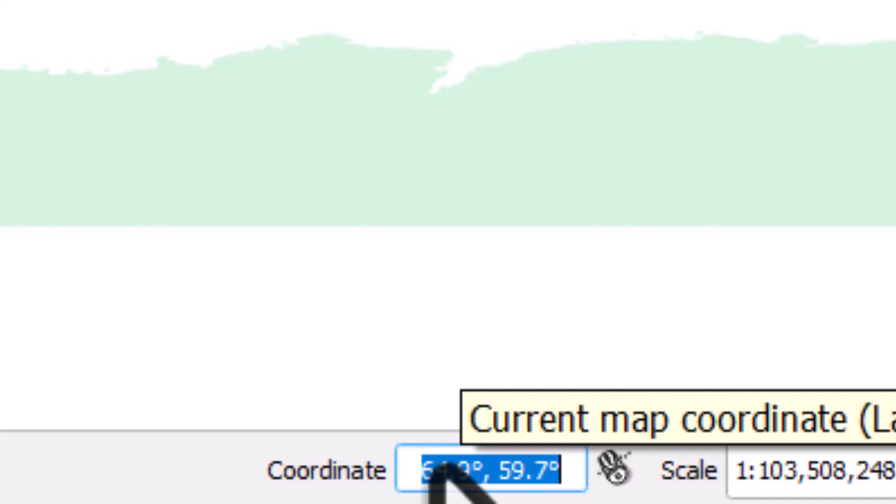
text(world)
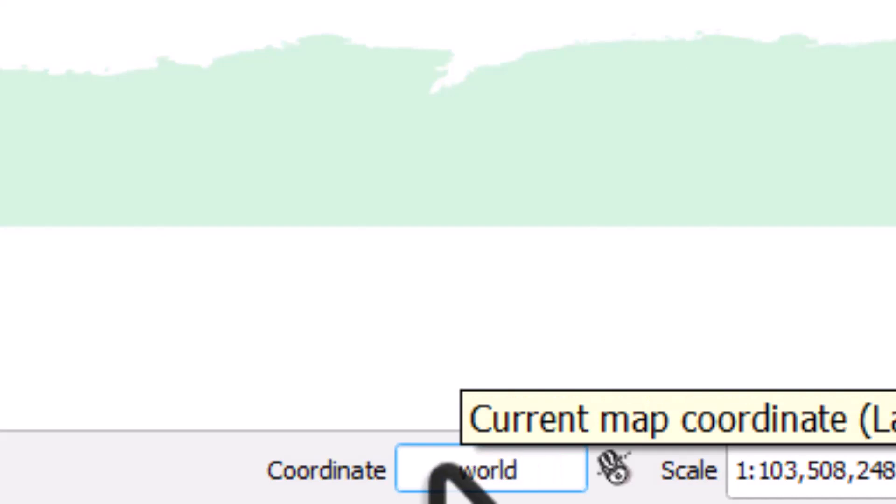
key(Return)
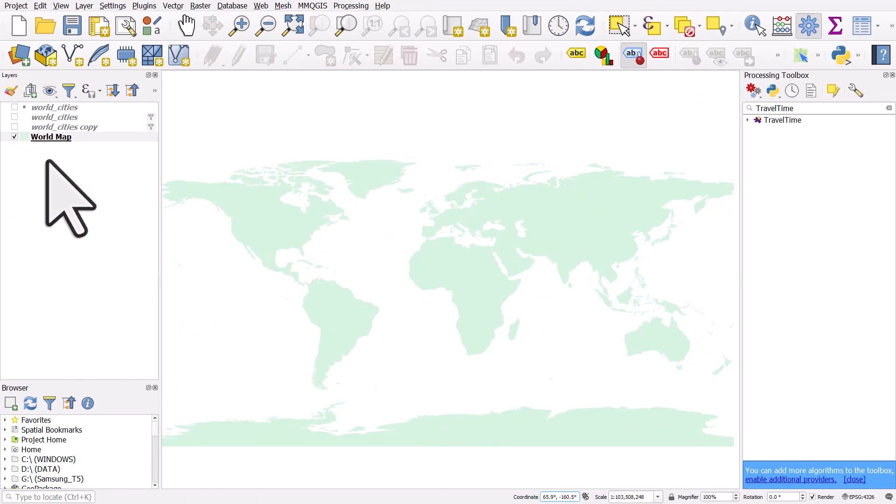
Hide the World Map layer and preview the vertical-line world_cities layer and the world_cities copy layer one at a time.
click(15, 136)
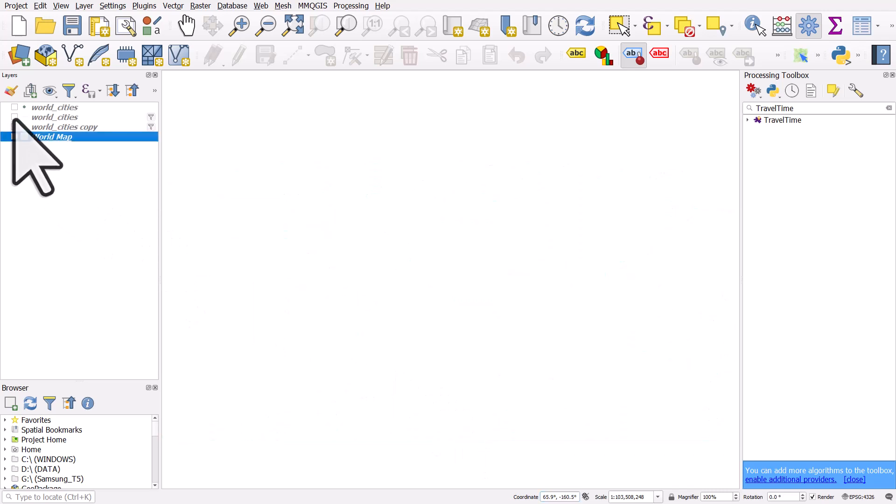
click(14, 118)
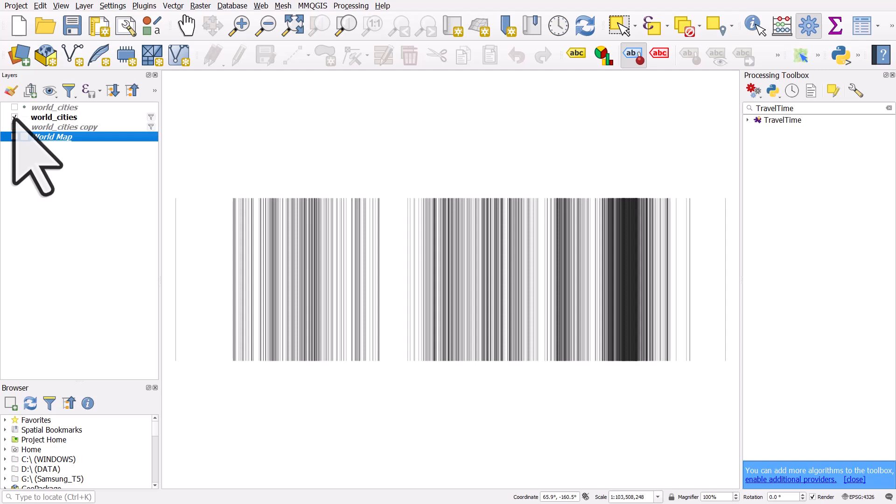
click(15, 117)
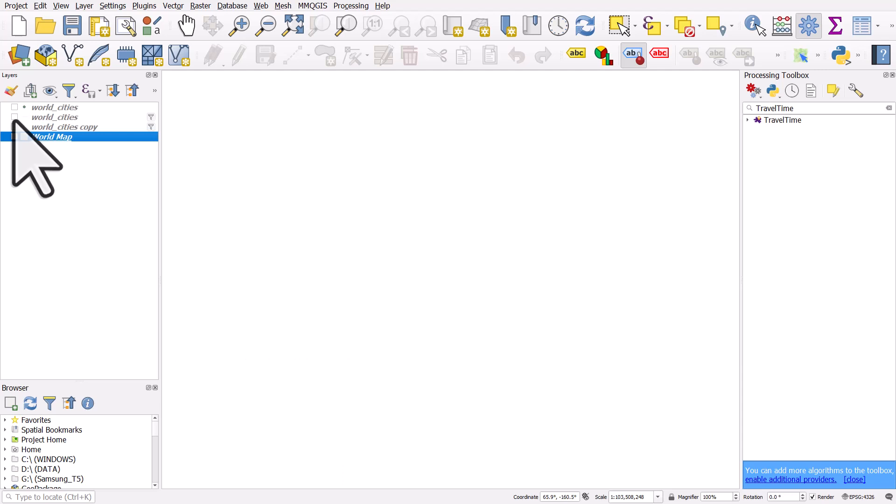
click(15, 127)
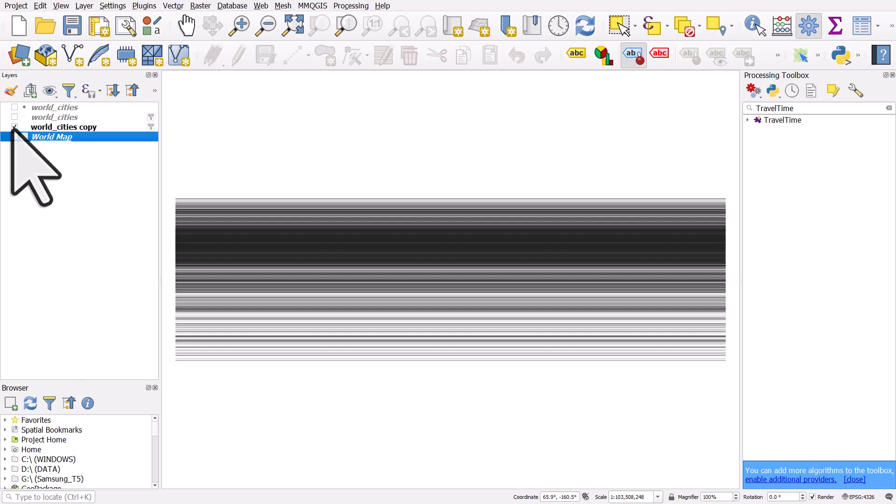
click(15, 127)
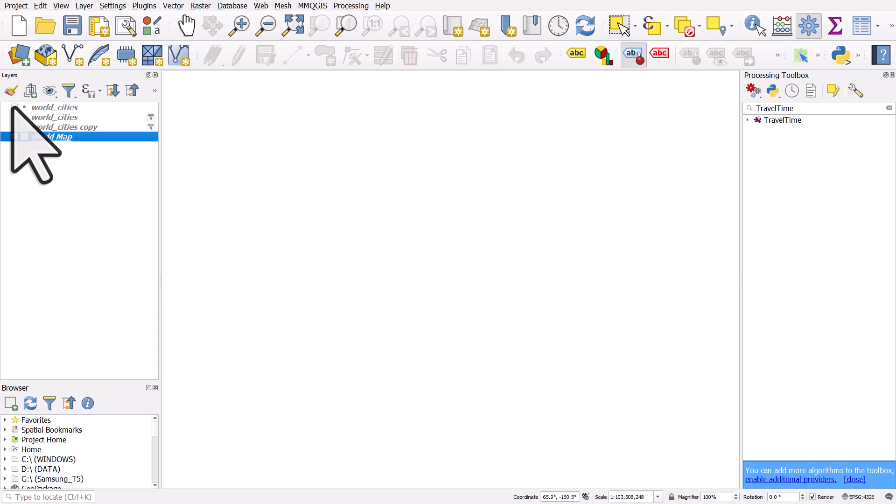
Show the world_cities point layer and filter it with the expression "population" > 500000.
click(14, 108)
click(42, 108)
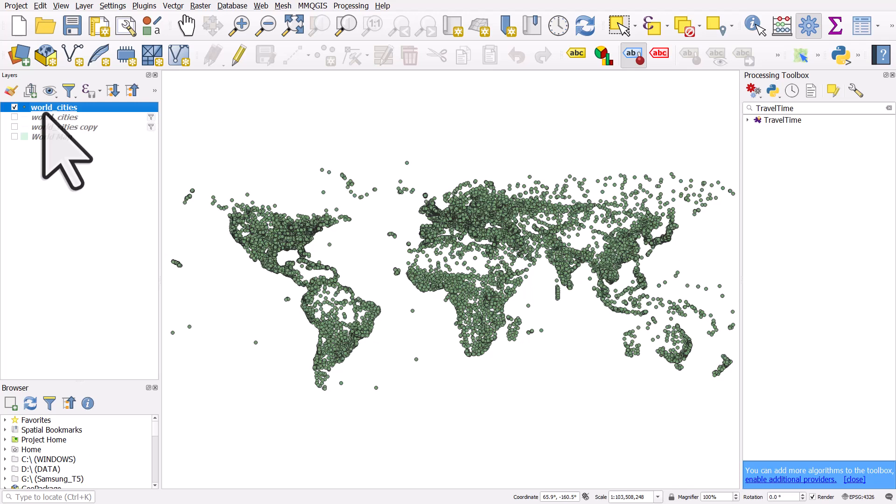
right_click(61, 110)
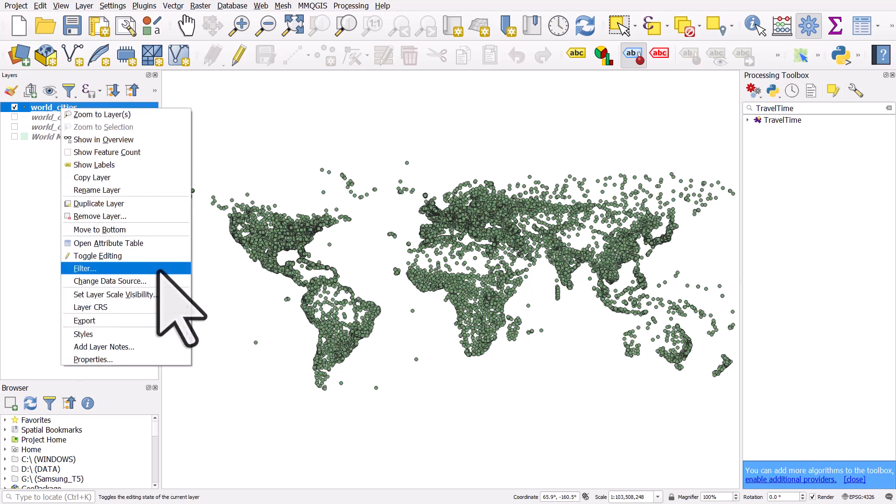
click(158, 269)
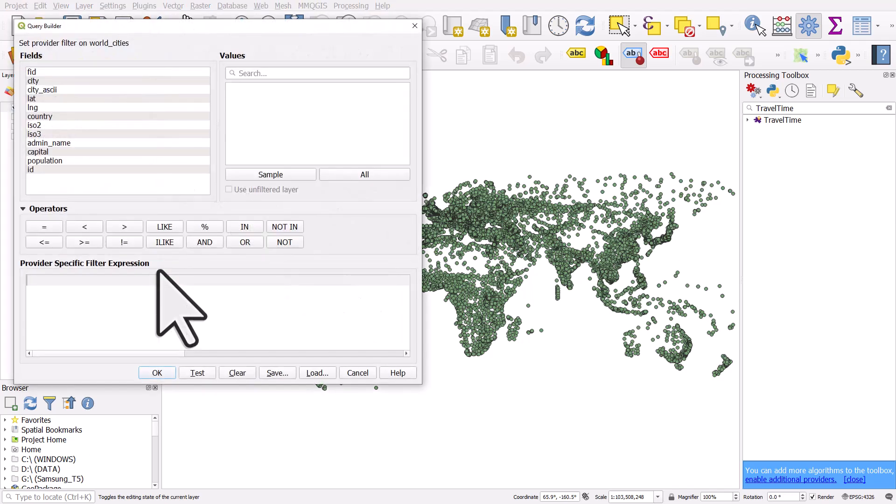
click(46, 161)
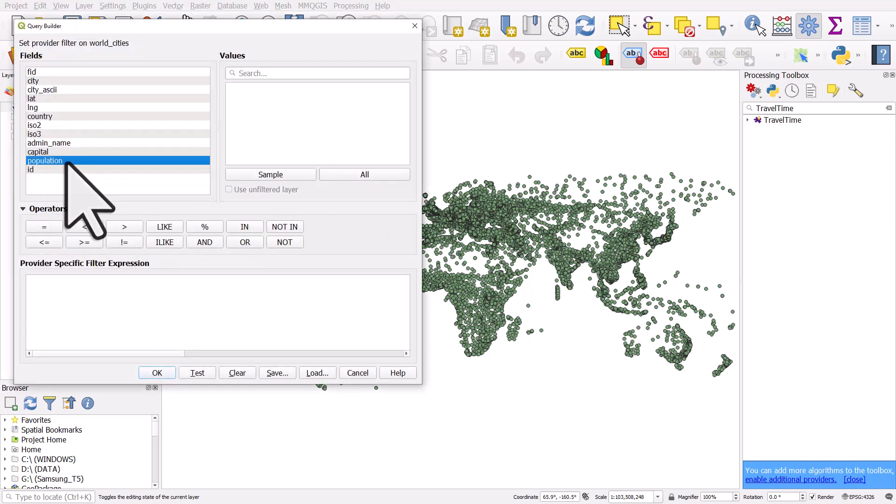
double_click(67, 162)
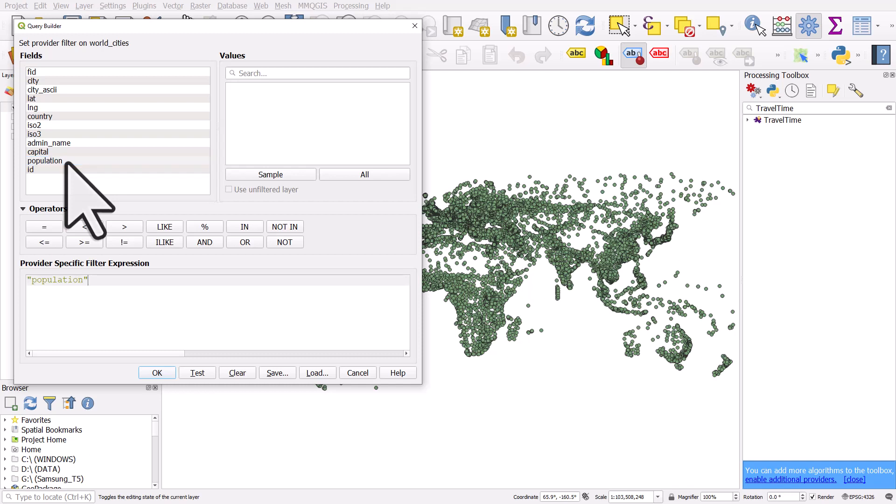
click(125, 228)
text(500)
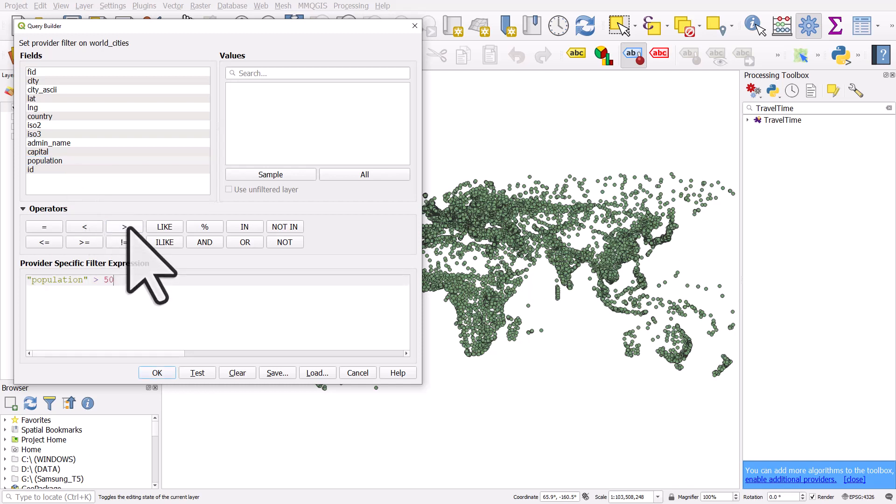
text(000)
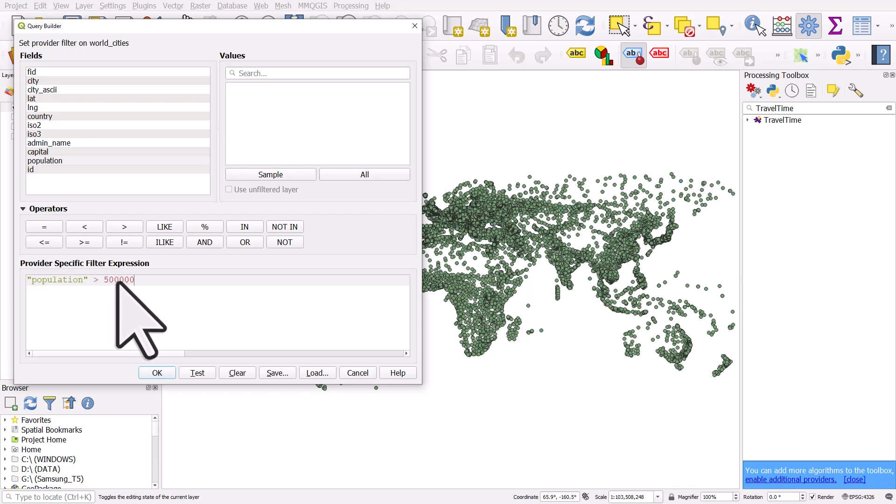
click(163, 372)
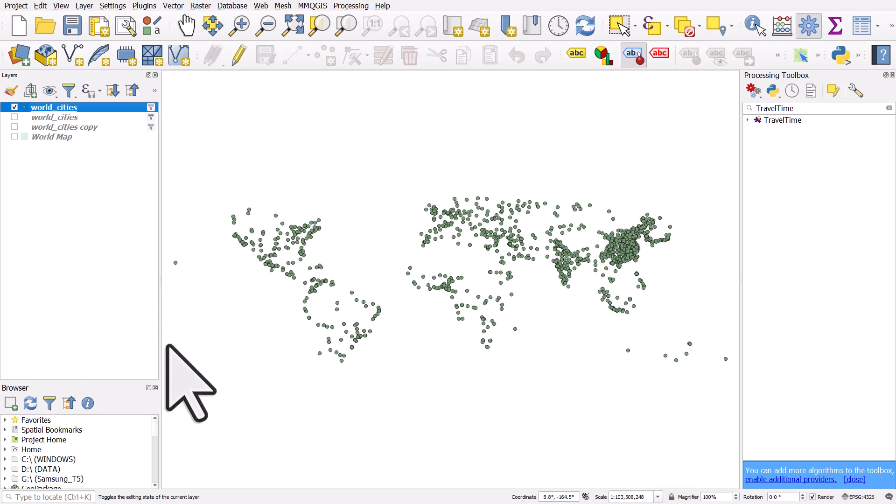
Hide the world_cities point layer, compare the two line layers, and leave only the vertical-line world_cities layer visible.
click(15, 107)
click(15, 127)
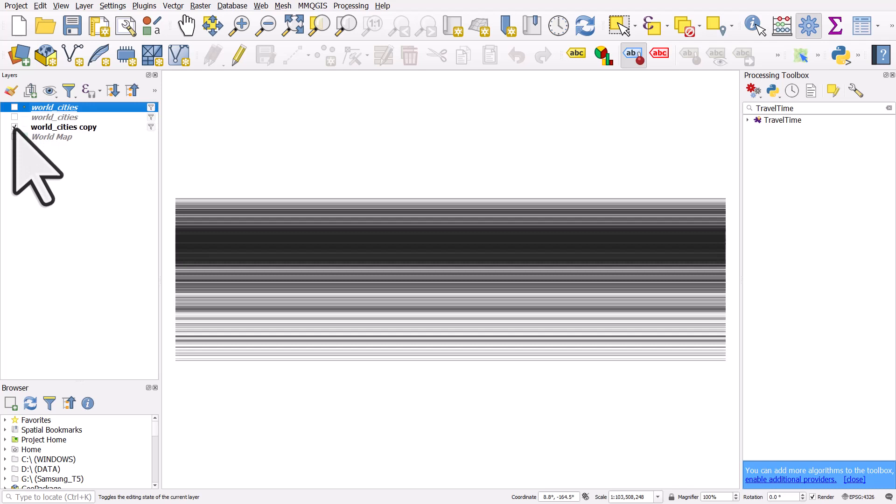
click(15, 127)
click(15, 117)
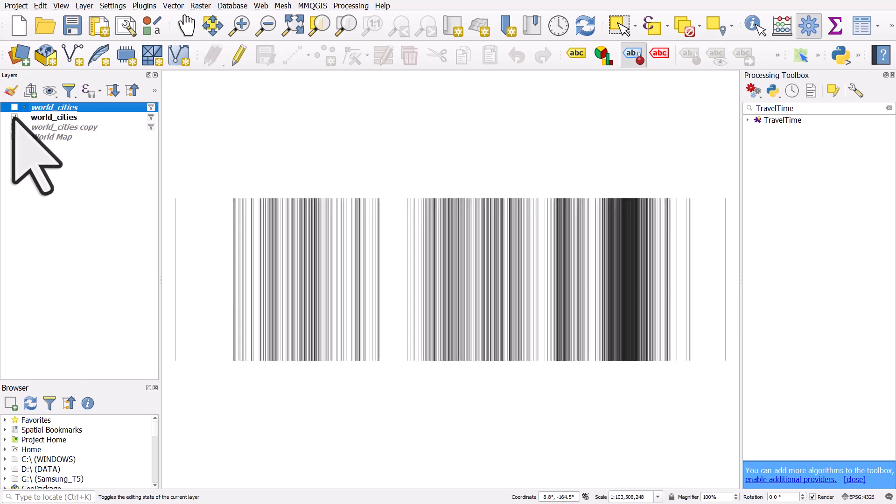
click(14, 117)
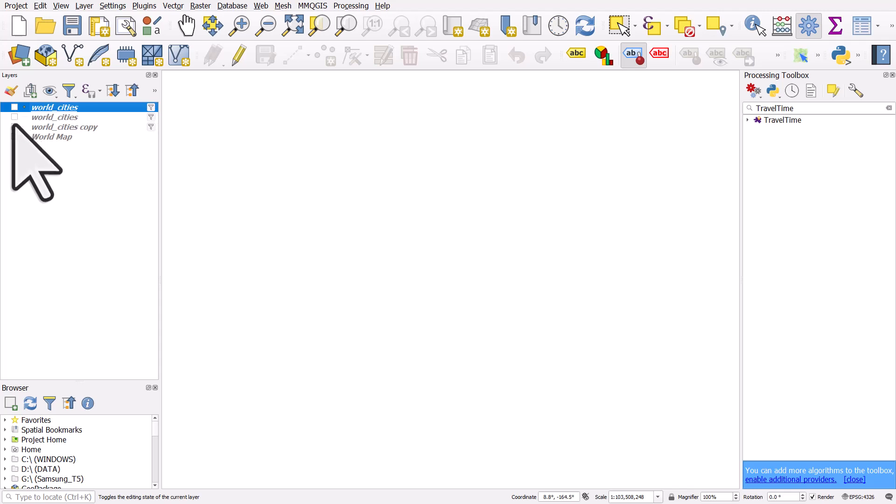
click(14, 127)
click(14, 127)
click(14, 117)
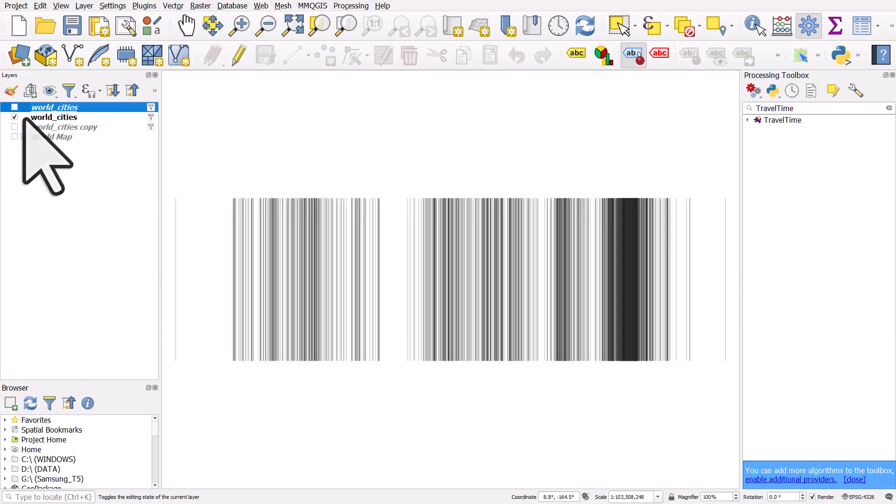
click(37, 118)
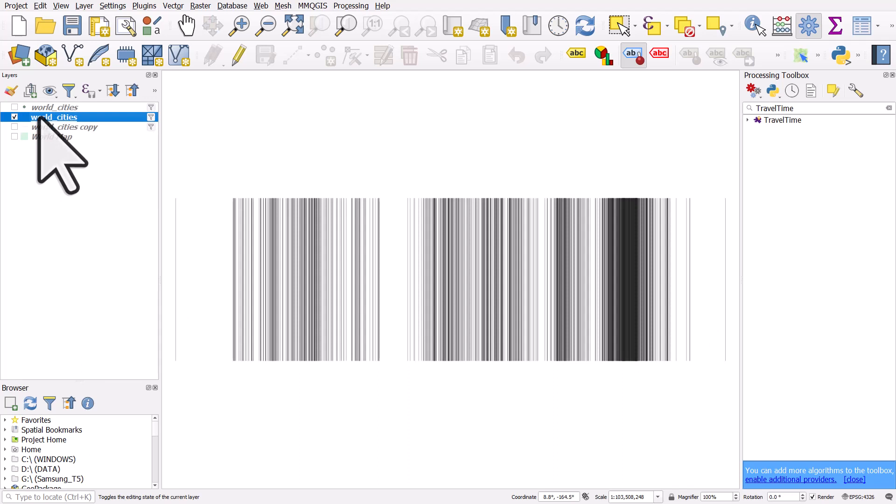
click(51, 171)
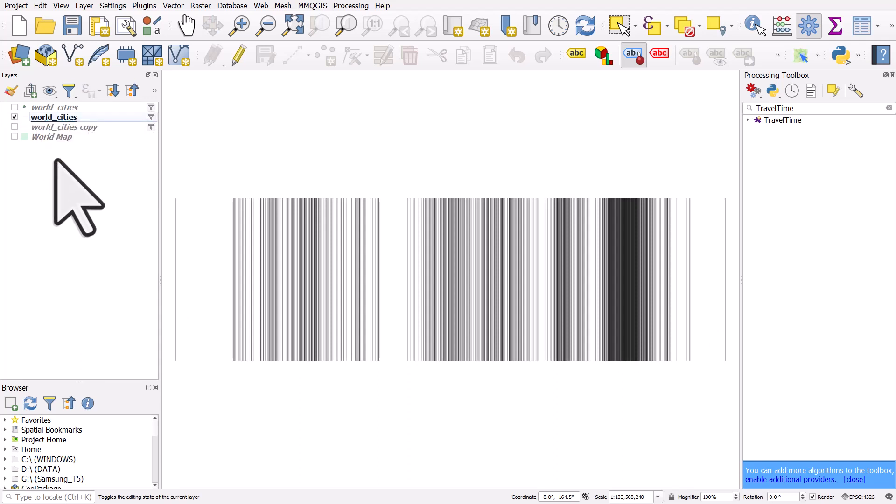
click(67, 119)
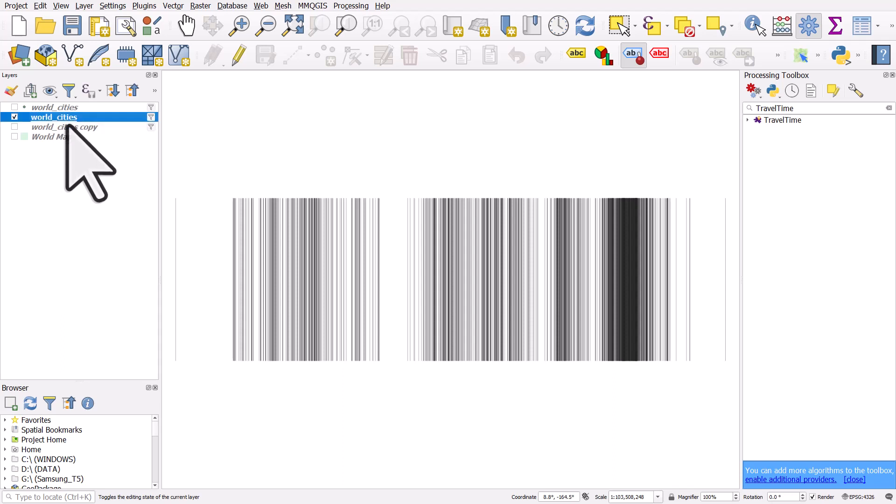
click(66, 127)
click(67, 118)
click(65, 126)
click(65, 117)
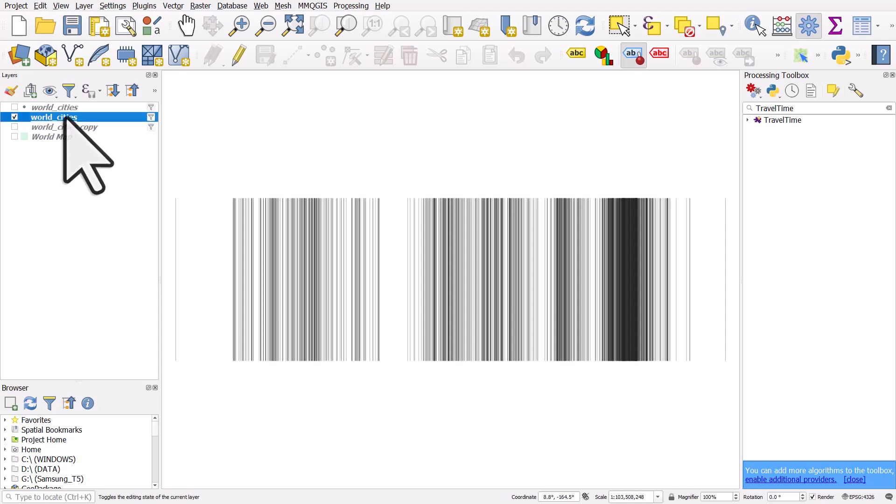
click(64, 108)
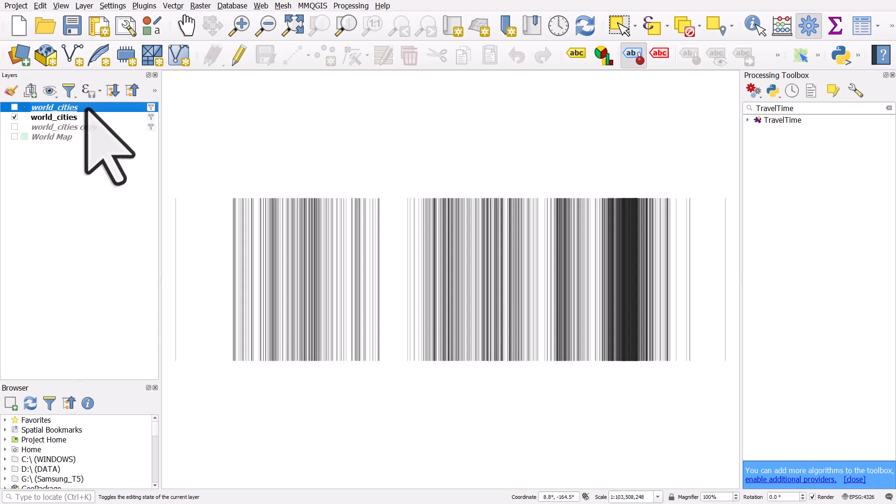
right_click(87, 108)
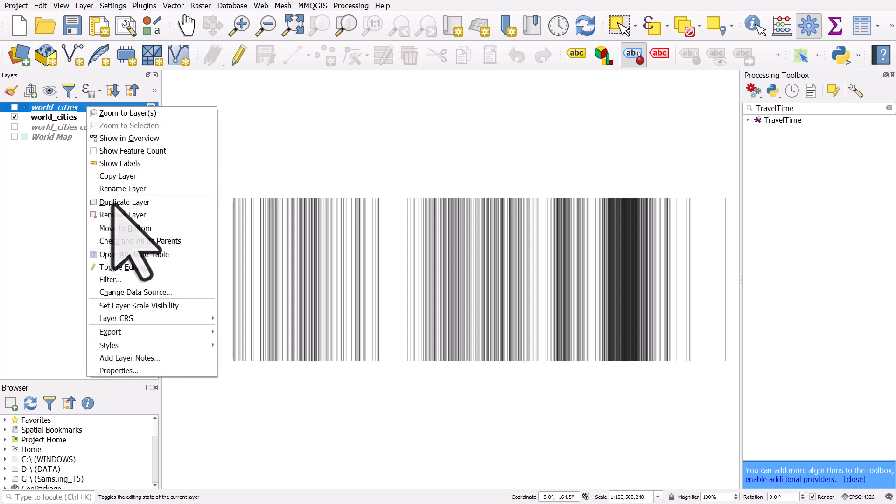
click(66, 190)
Open the symbology properties of the vertical-line world_cities layer and keep the Single Symbol renderer.
click(55, 117)
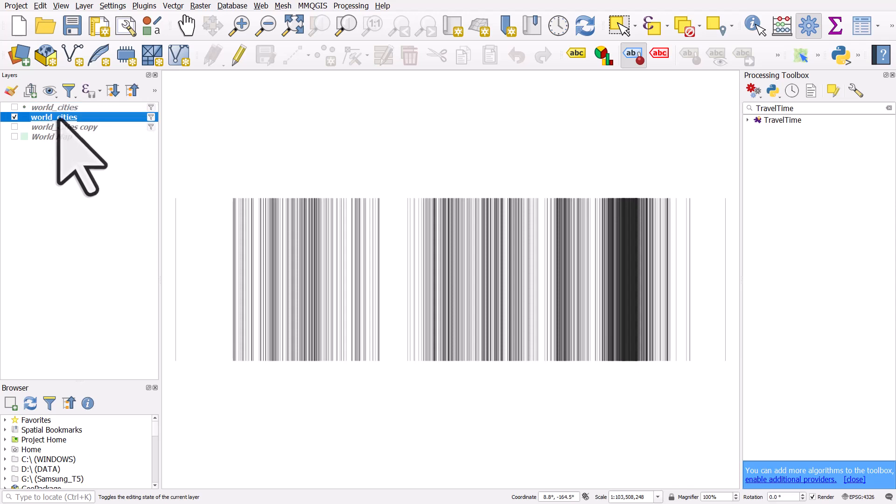
double_click(58, 119)
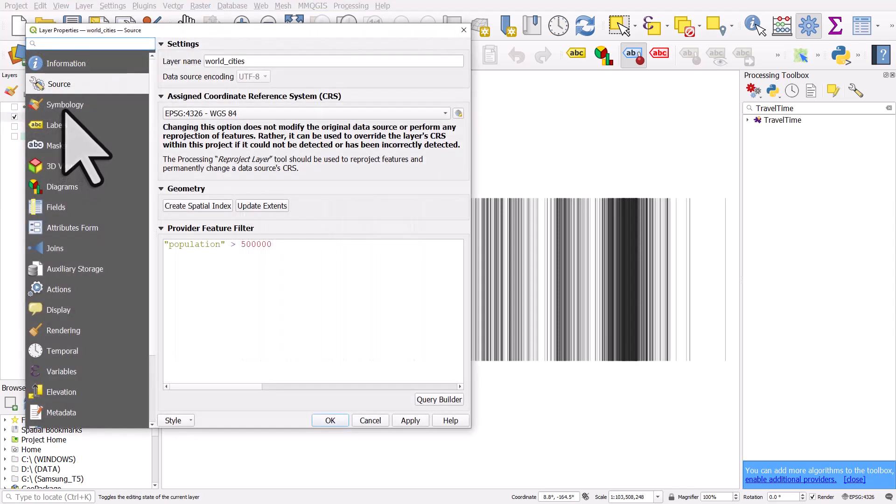
click(61, 108)
drag(184, 31, 214, 23)
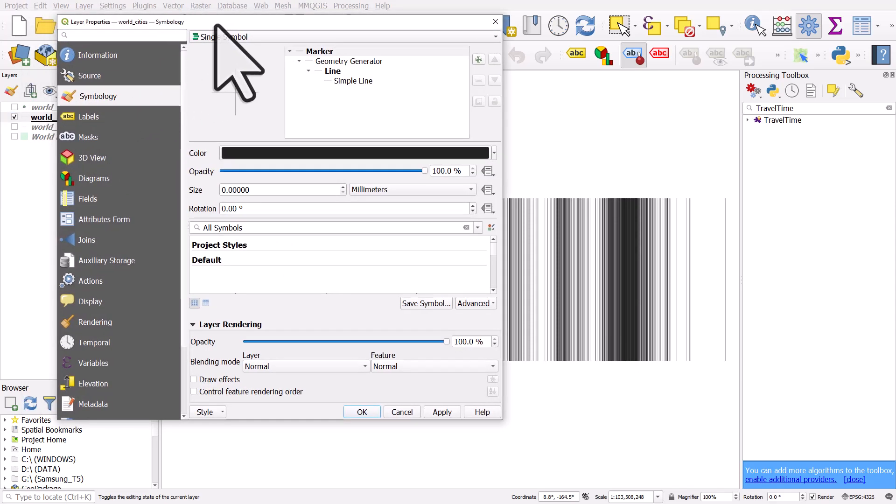
click(224, 37)
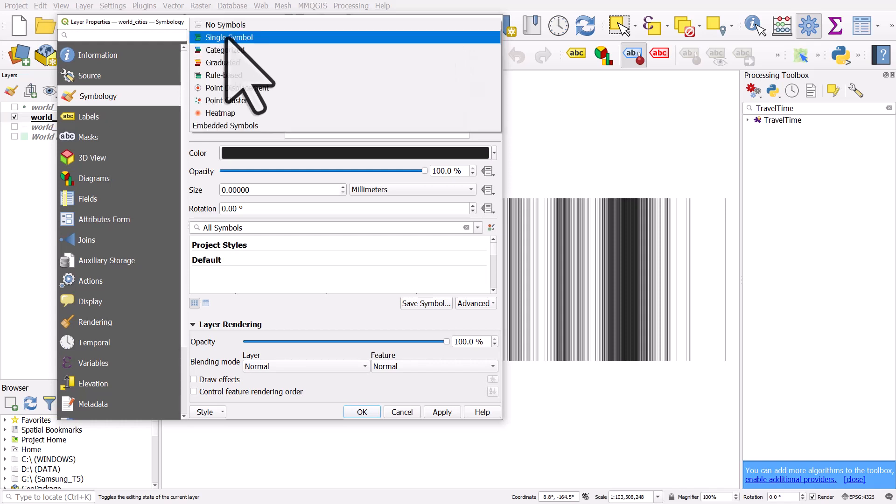
click(226, 37)
Select the marker's Geometry Generator symbol layer, keeping its type as Geometry Generator and its geometry type as LineString / MultiLineString.
click(346, 61)
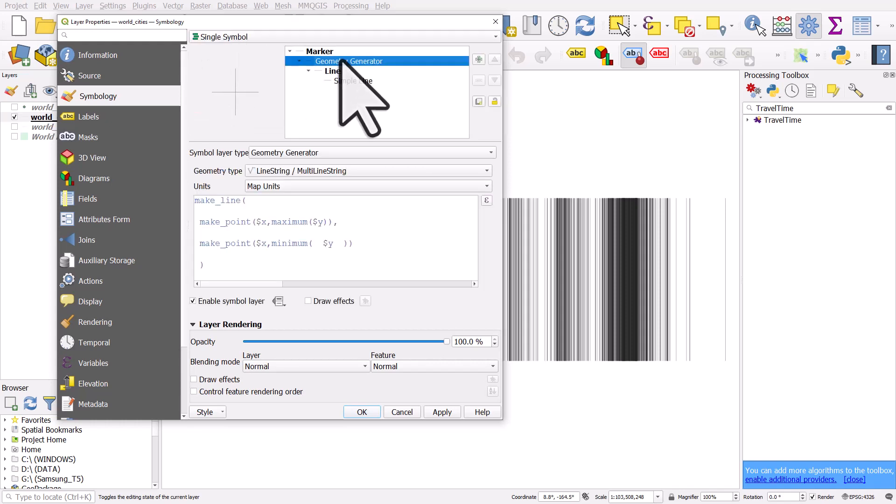
click(341, 153)
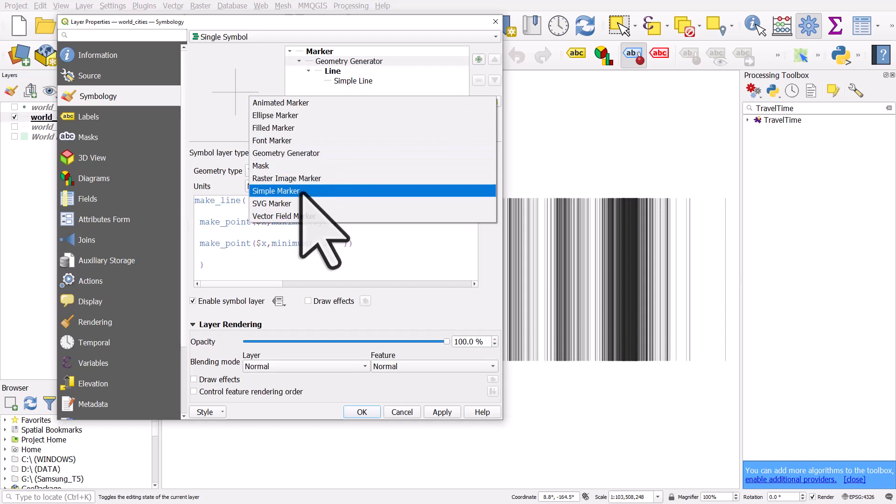
click(270, 154)
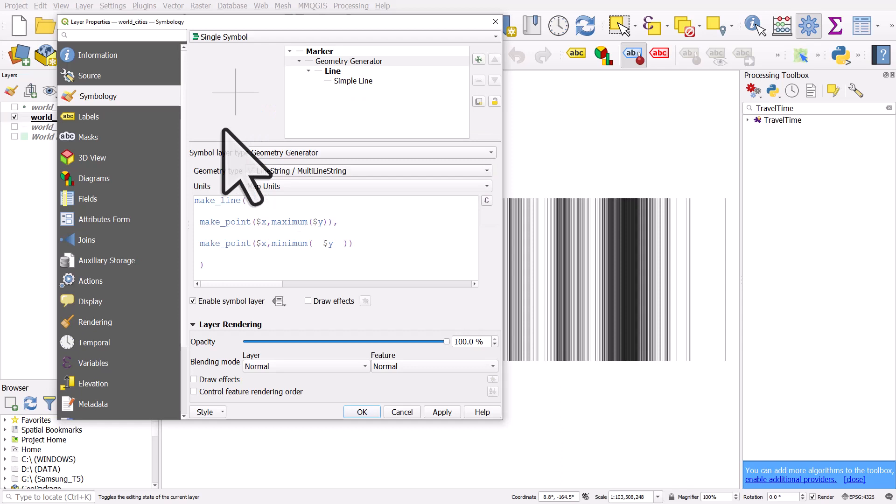
click(262, 171)
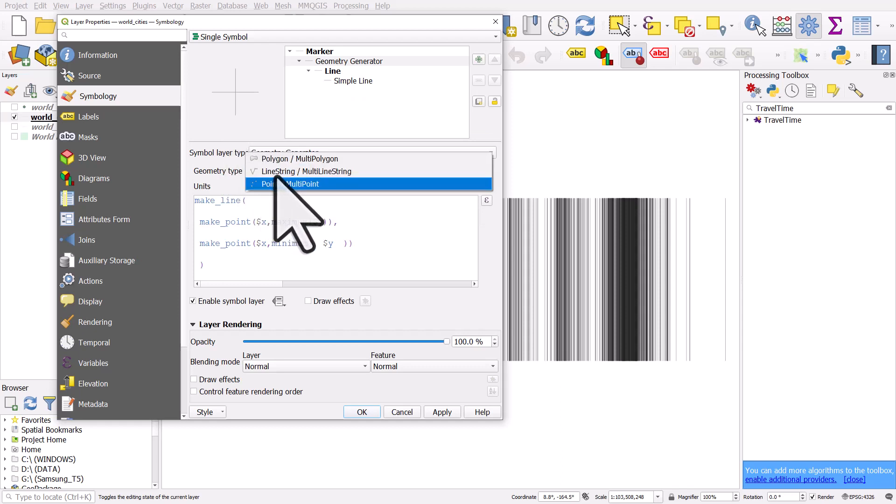
click(275, 174)
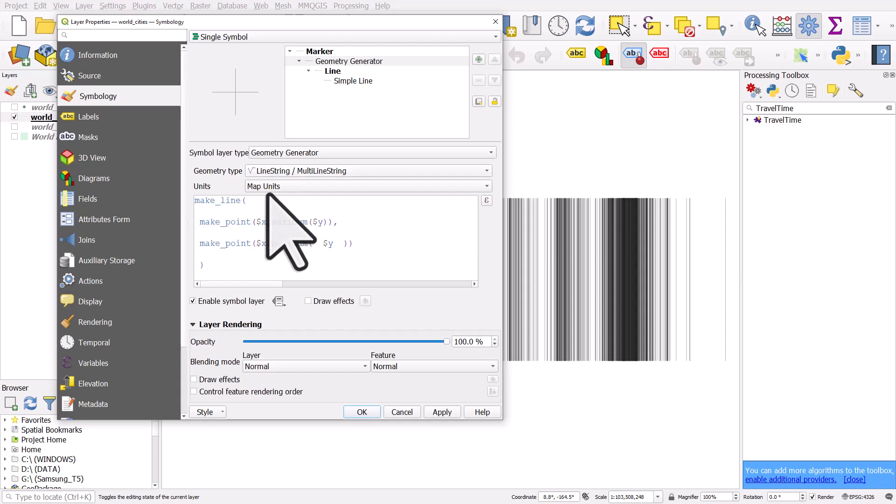
Open the symbol layer's make_line expression in the Expression Dialog and widen the dialog.
click(234, 270)
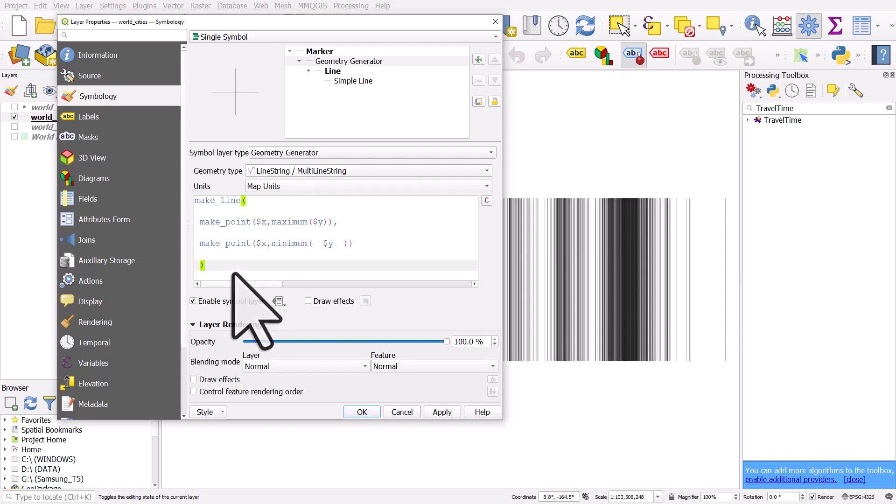
drag(232, 273, 196, 200)
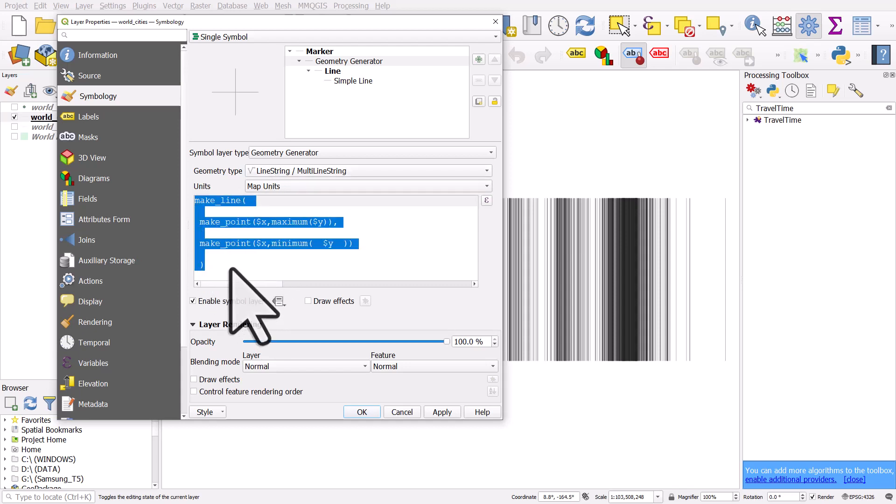
click(199, 211)
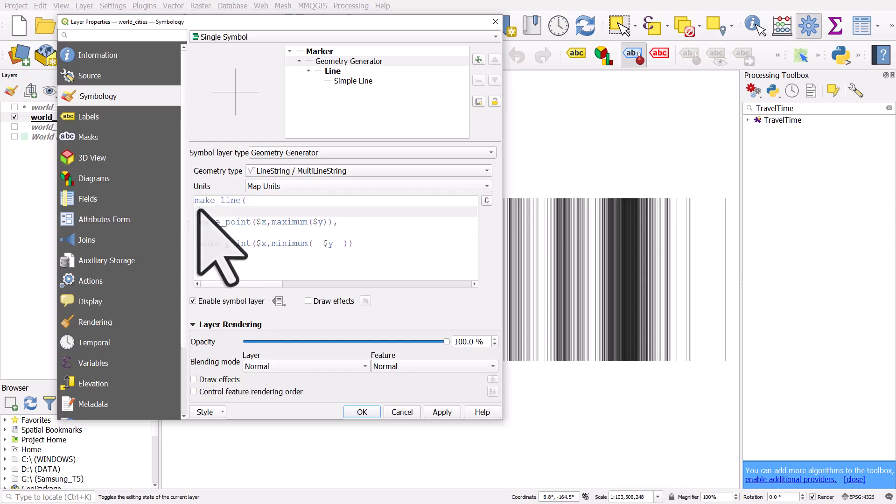
click(488, 201)
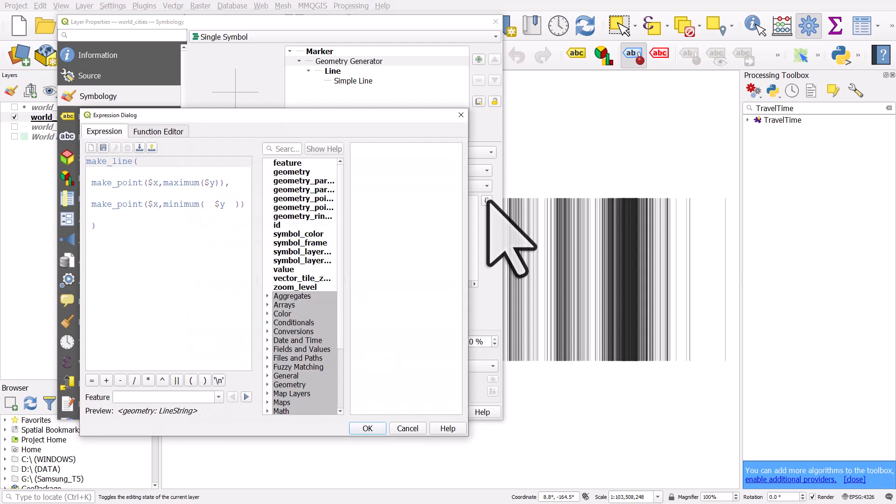
drag(468, 190, 535, 192)
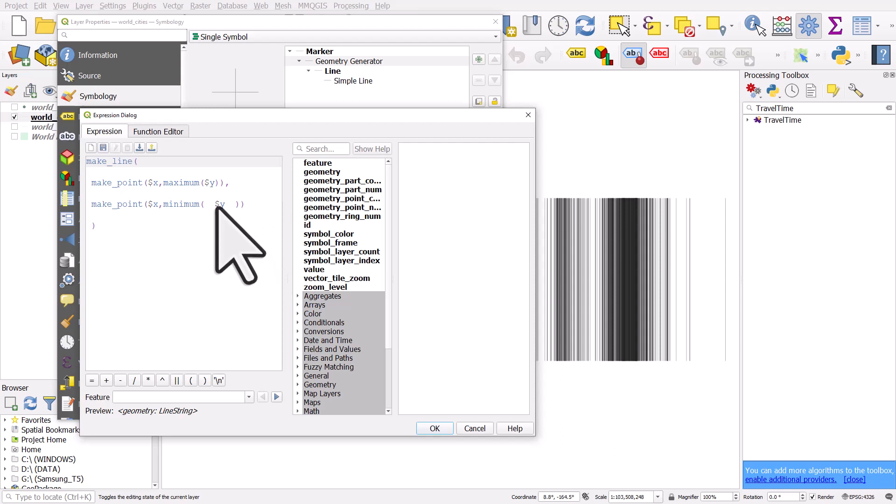
Insert an extra blank line above each of the two make_point lines in the expression.
click(124, 174)
click(126, 195)
click(125, 205)
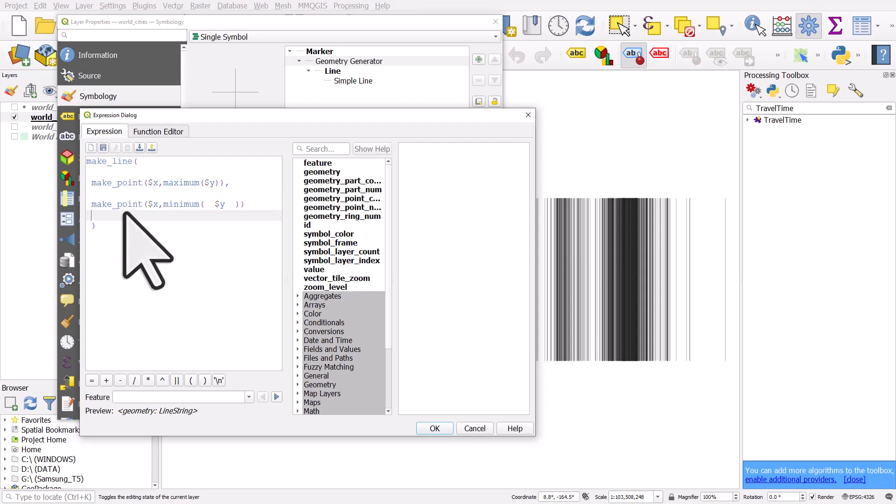
click(113, 172)
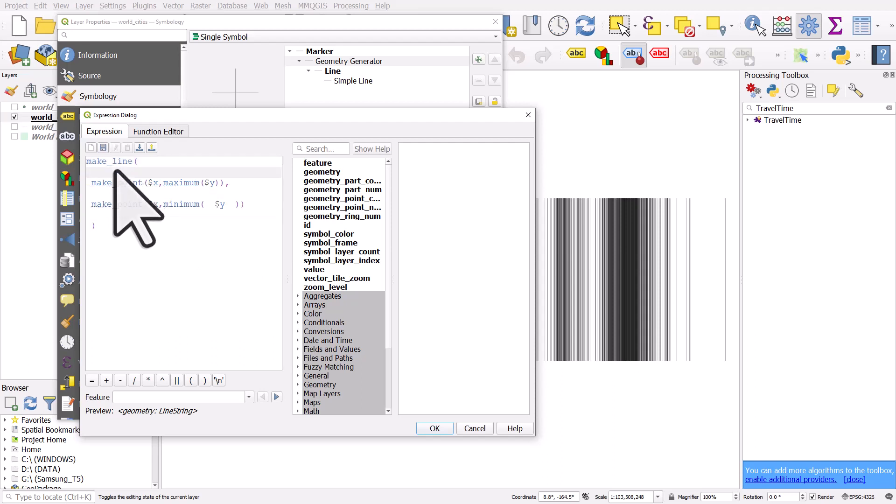
key(Return)
click(119, 205)
key(Return)
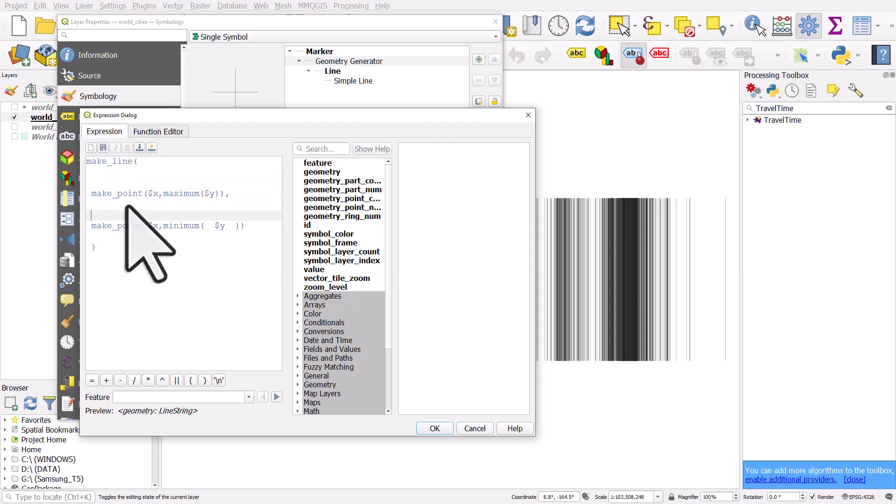
Reduce the gap before $y inside the minimum function to a single space.
click(209, 227)
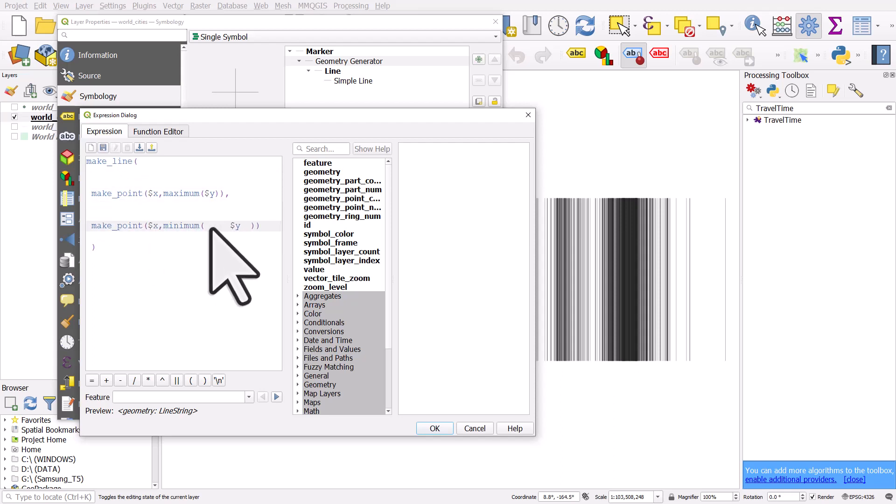
key(BackSpace)
key(BackSpace)
key(BackSpace)
key(BackSpace)
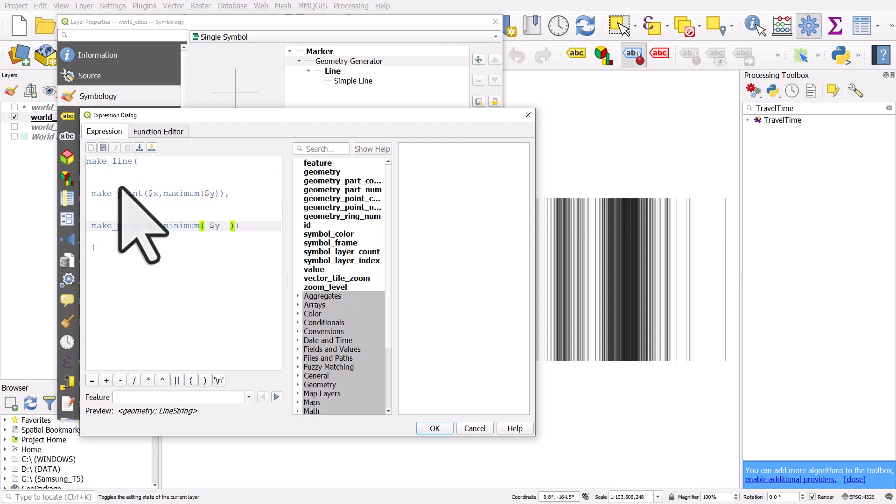
Remove the surplus blank lines and leading spaces so both make_point lines and the closing parenthesis align with make_line.
click(112, 182)
key(Delete)
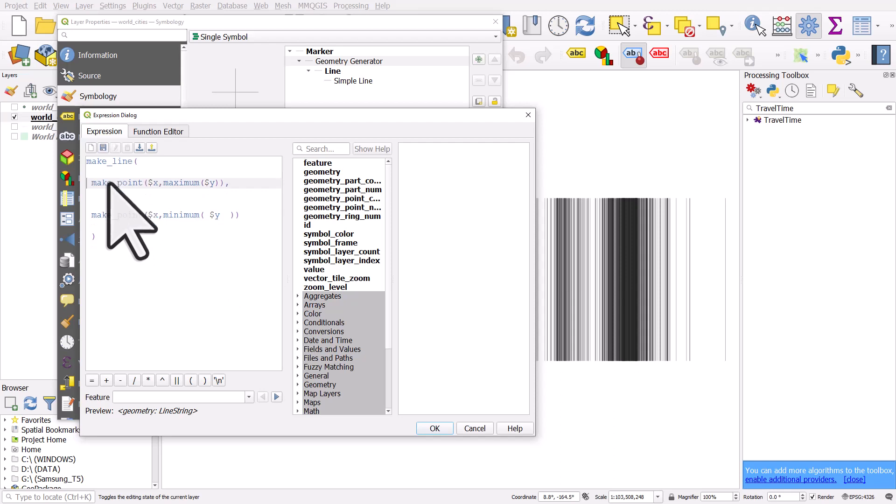
key(Delete)
key(Down)
key(Down)
key(Down)
key(Delete)
key(BackSpace)
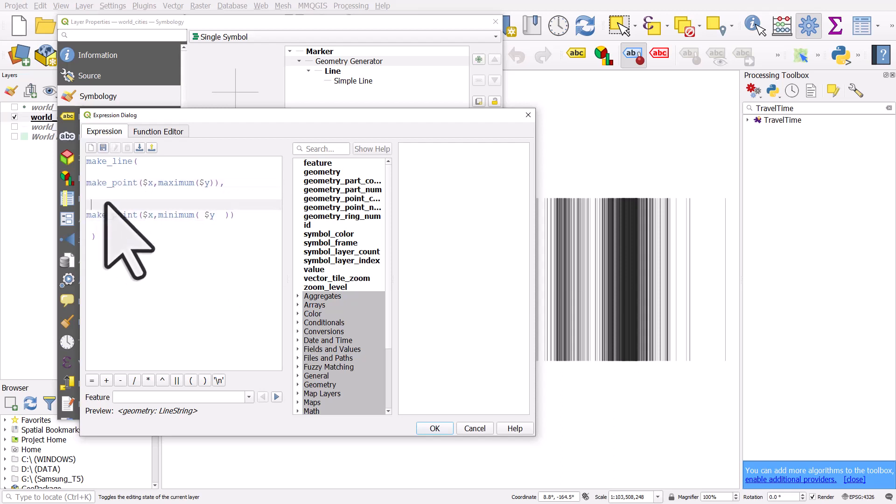
click(91, 226)
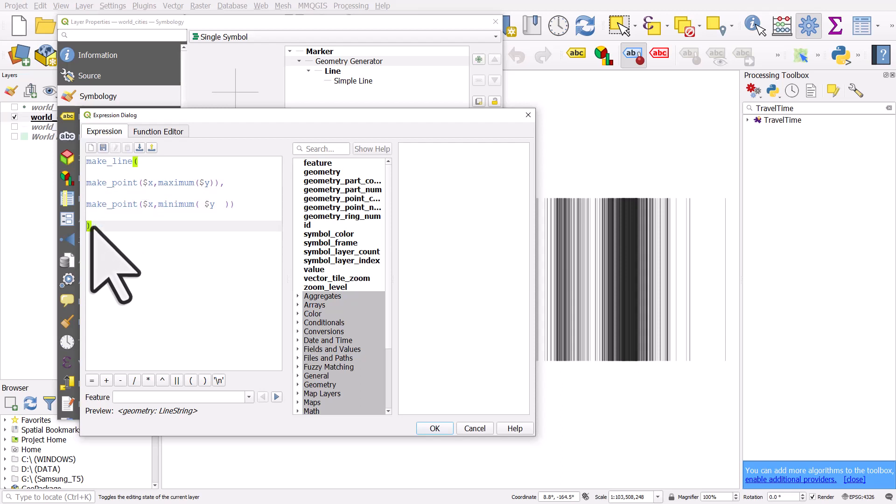
Add one more blank line above the closing parenthesis of the make_line expression.
key(Return)
key(Return)
key(Return)
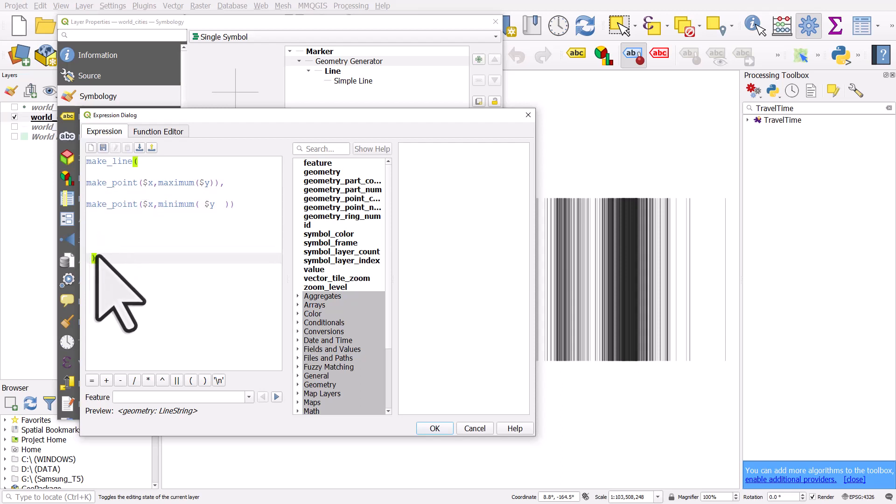
key(BackSpace)
key(BackSpace)
key(BackSpace)
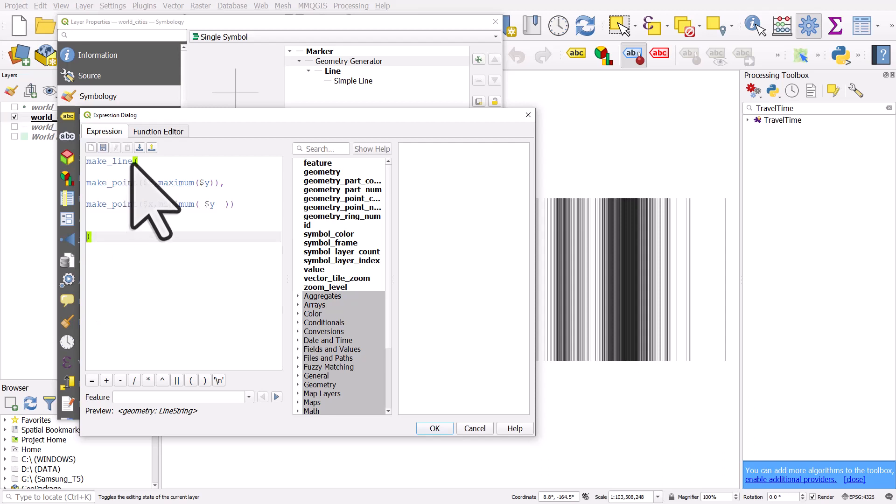
Search the function list for "make_" and display the help for make_line.
drag(132, 161, 85, 163)
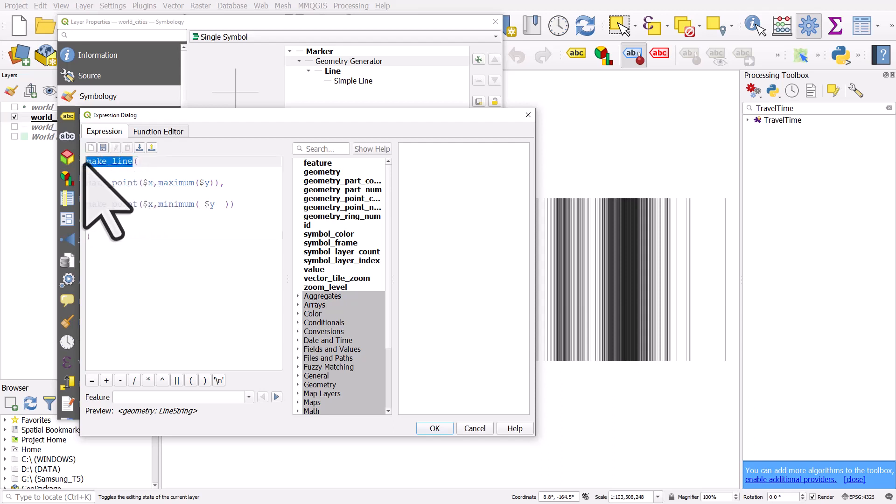
click(144, 162)
click(330, 148)
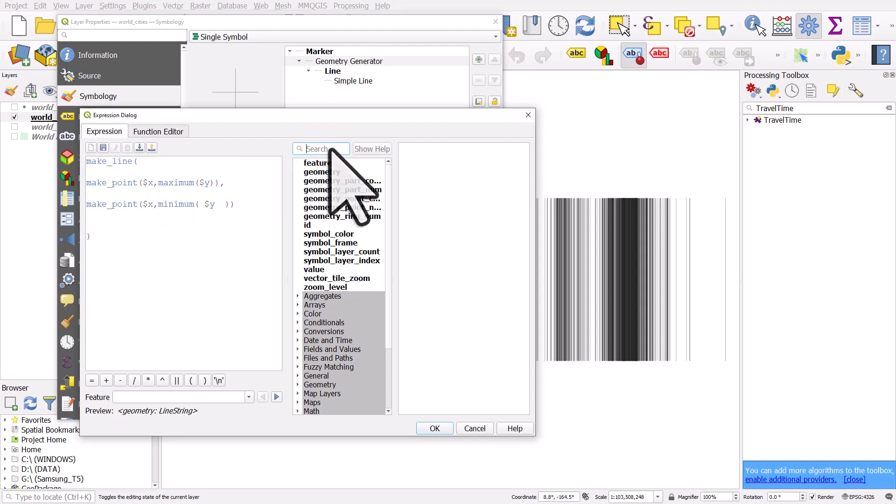
text(make_)
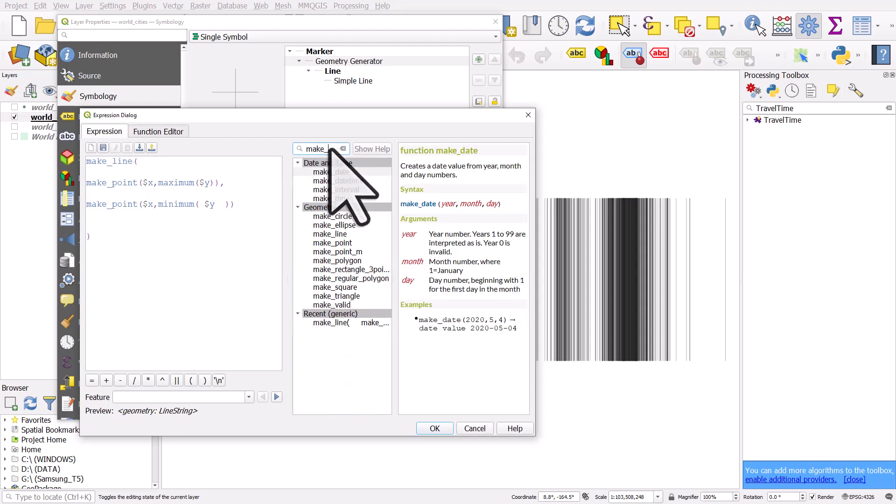
click(333, 233)
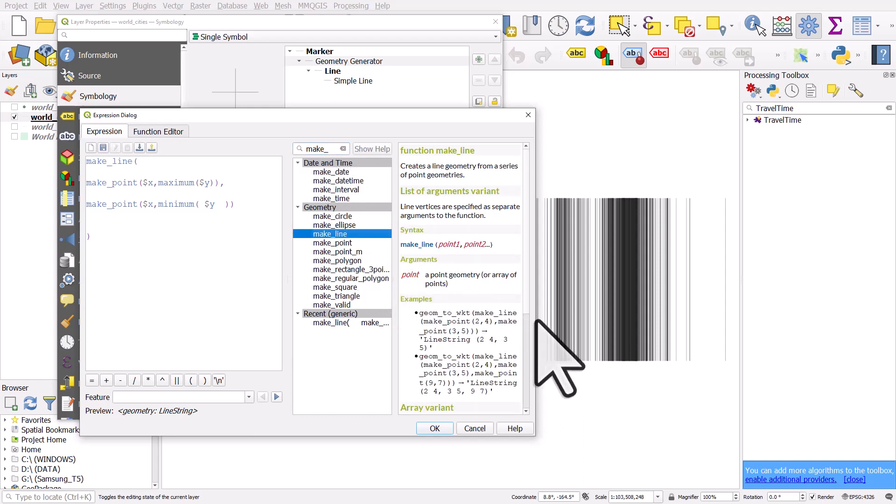
Widen the Expression Dialog, narrow its expression editor, and highlight the opening make_line( in the expression.
drag(535, 308, 640, 325)
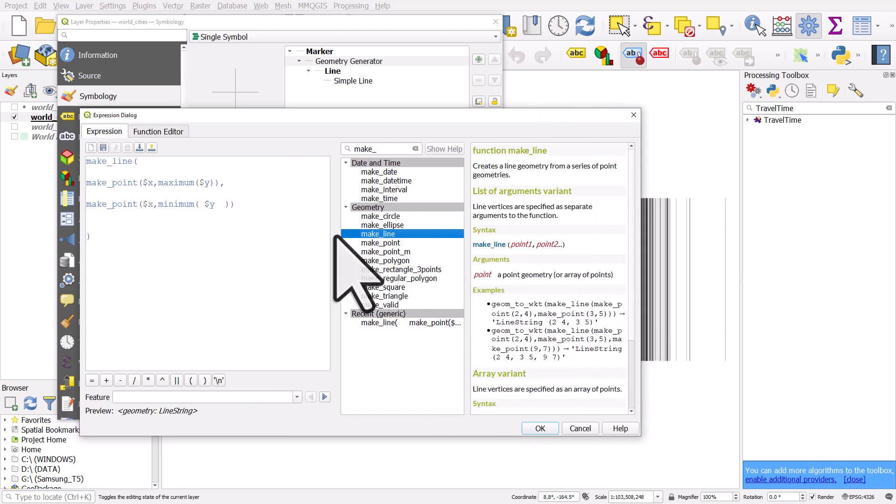
drag(335, 236, 309, 250)
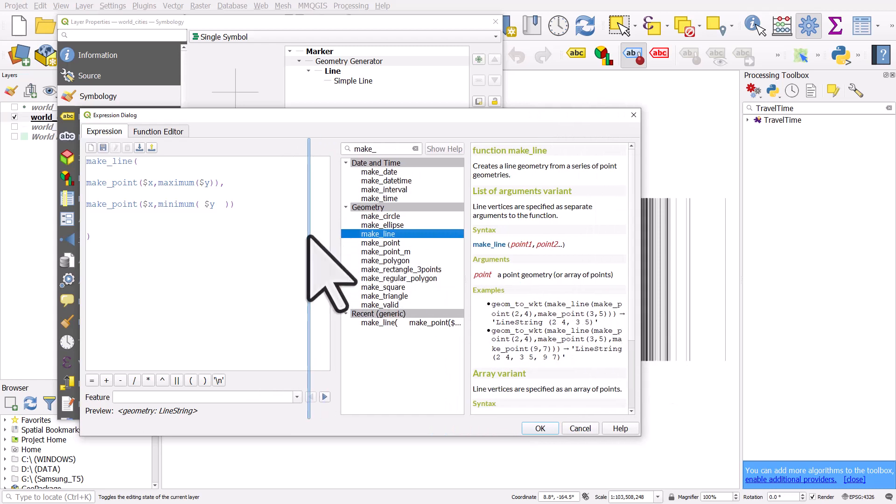
click(494, 156)
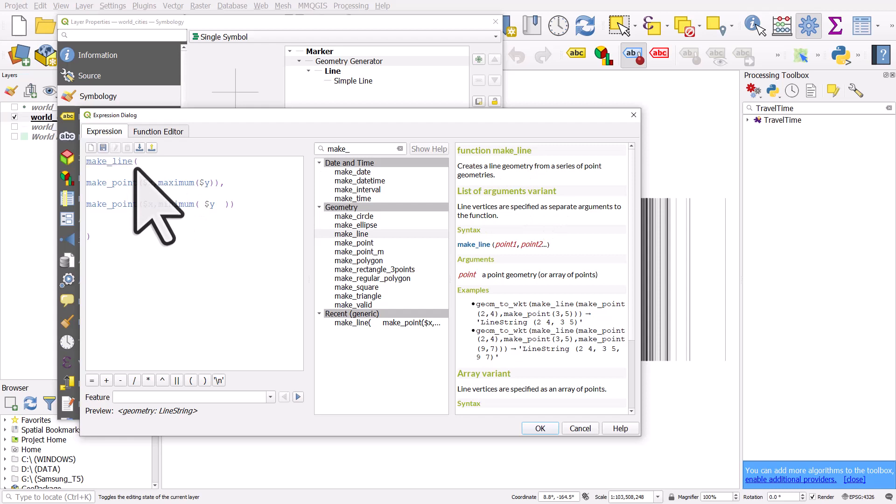
double_click(108, 162)
drag(134, 161, 138, 163)
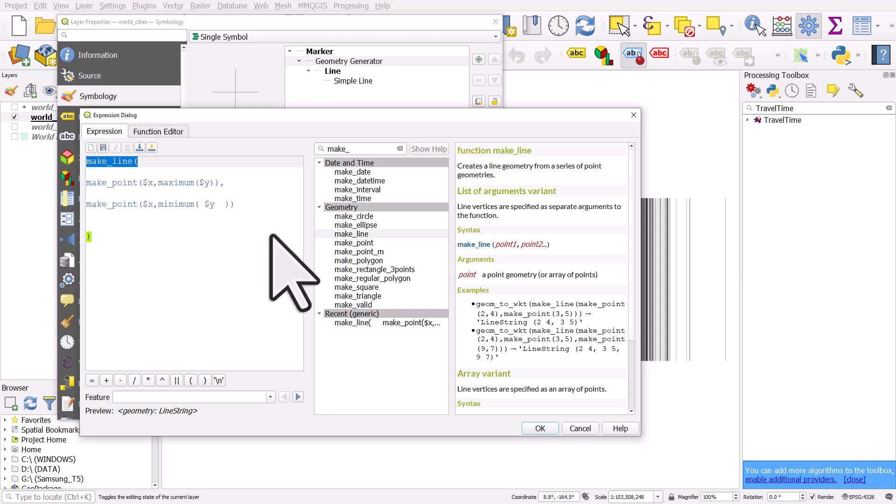
Display the help for make_point and examine the expression's first point, make_point($x,maximum($y)).
click(369, 244)
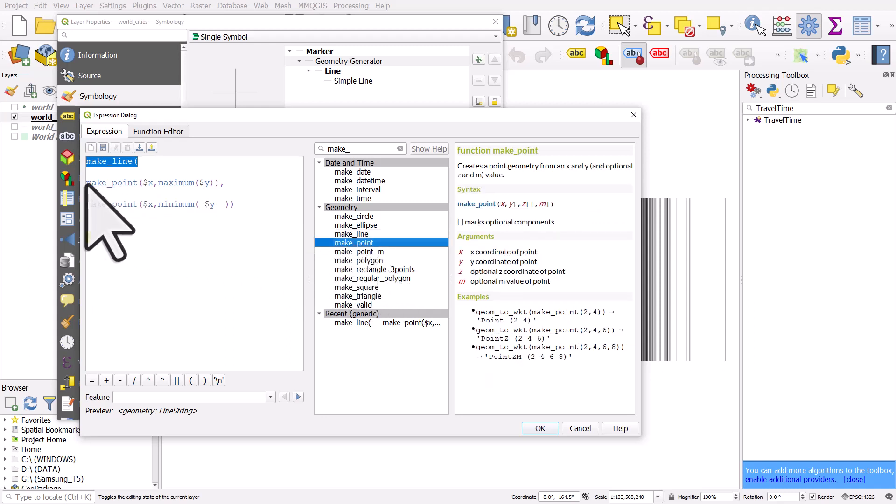
drag(87, 183, 218, 184)
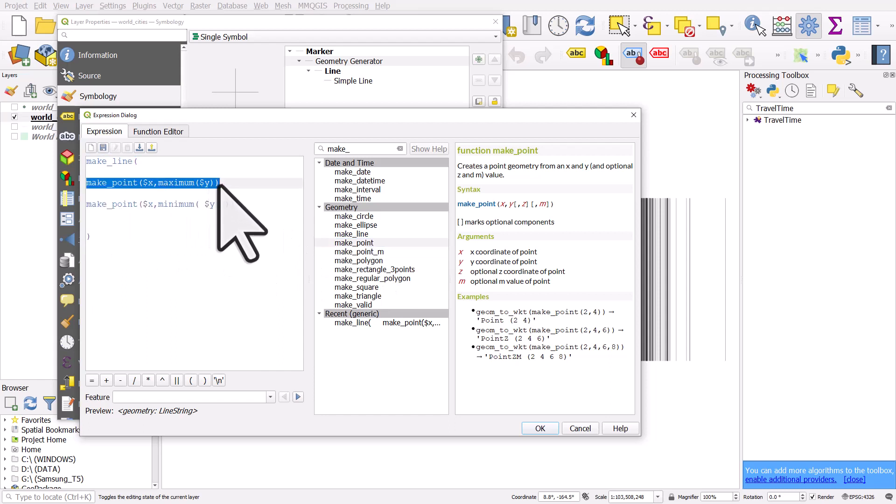
key(End)
text(,)
click(142, 195)
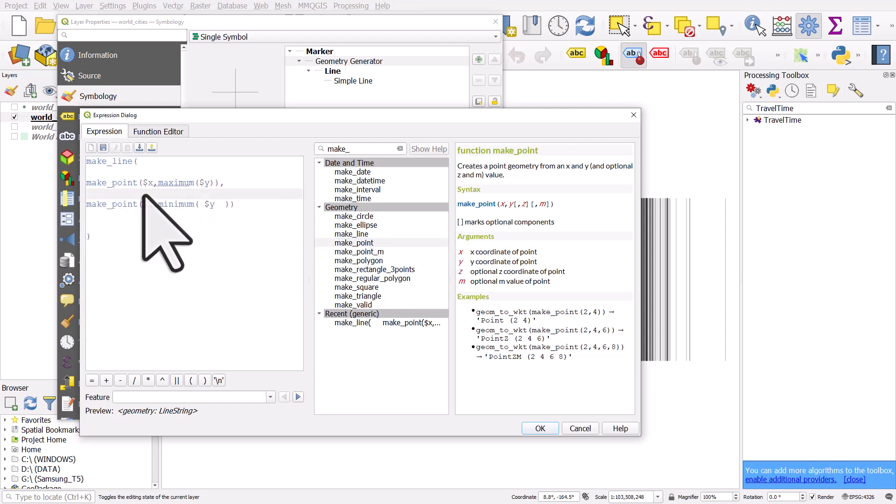
Examine the $x and maximum($y) arguments of the first make_point and the $x argument of the second one.
double_click(149, 183)
drag(147, 182, 143, 183)
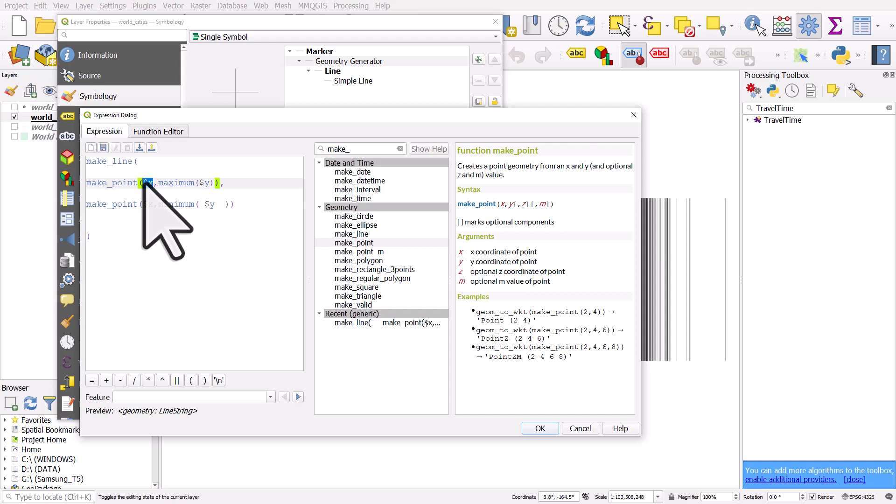
click(151, 183)
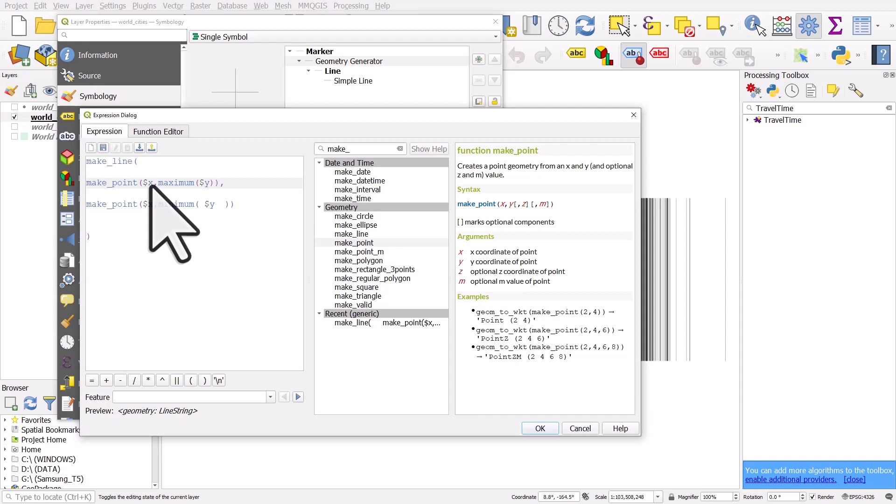
click(158, 184)
drag(158, 185, 214, 185)
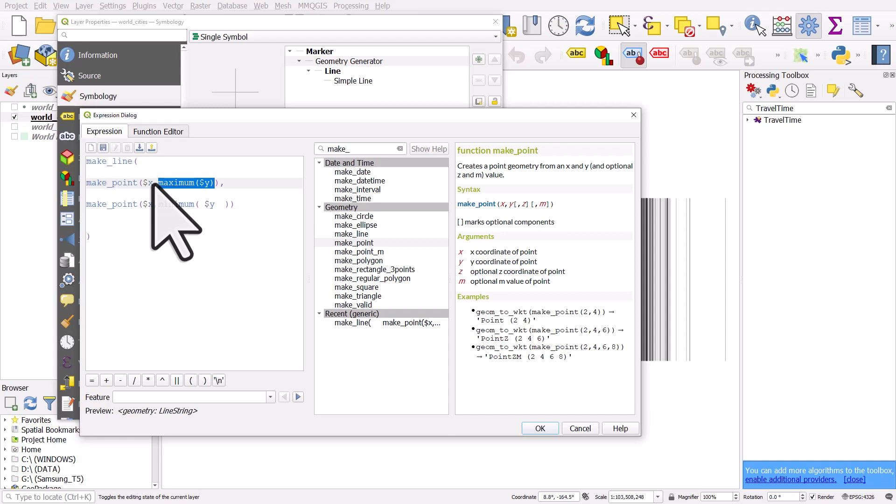
drag(153, 184, 214, 184)
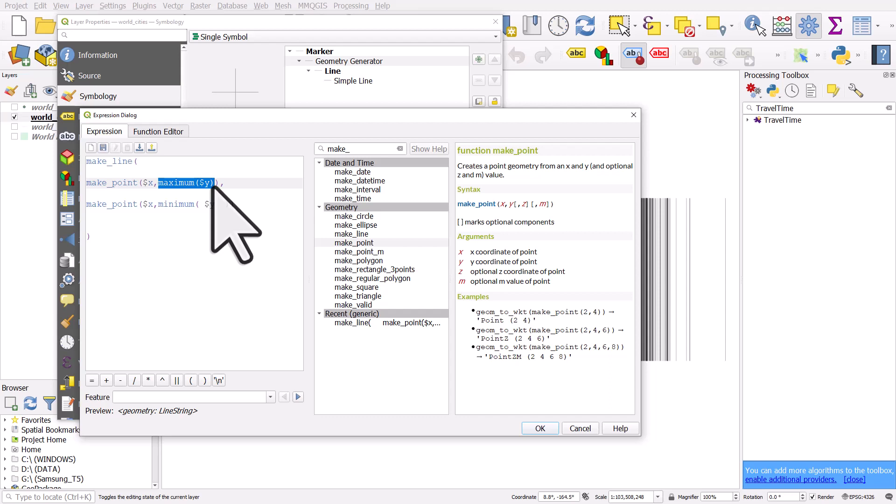
click(141, 205)
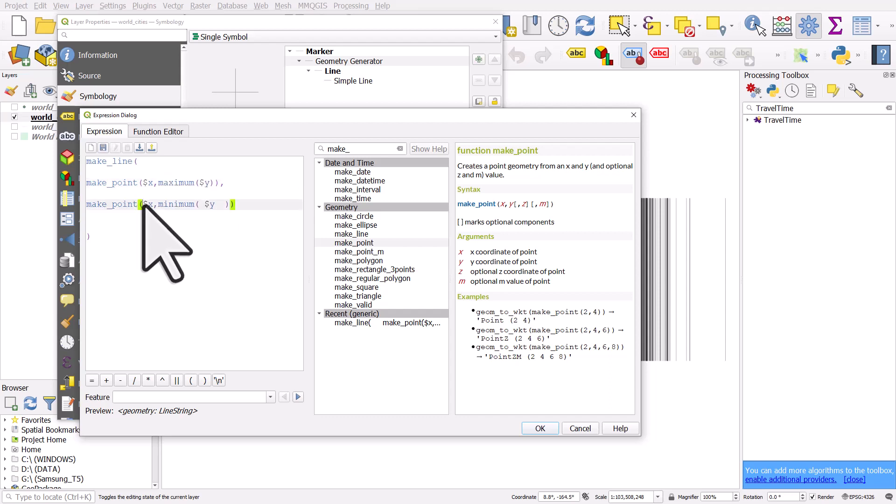
drag(142, 204, 150, 205)
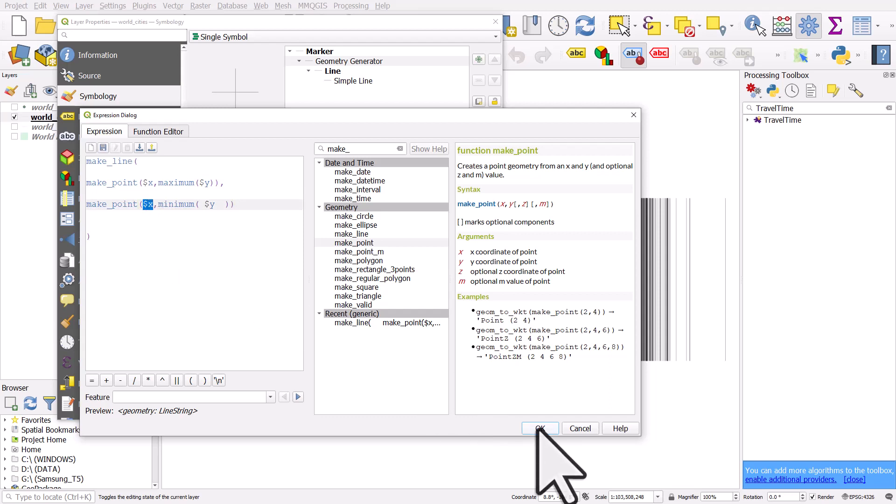
Copy the complete make_line expression and accept the Expression Dialog and the layer properties.
drag(110, 280, 77, 166)
key(ctrl+c)
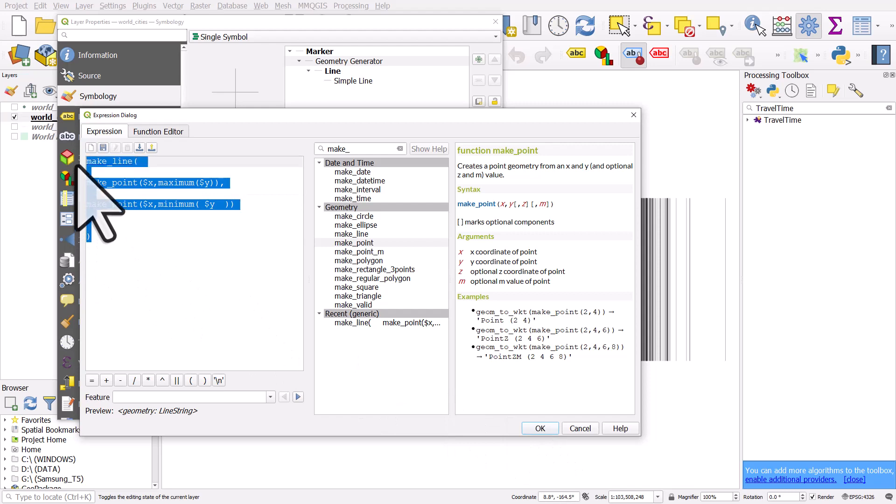
click(541, 428)
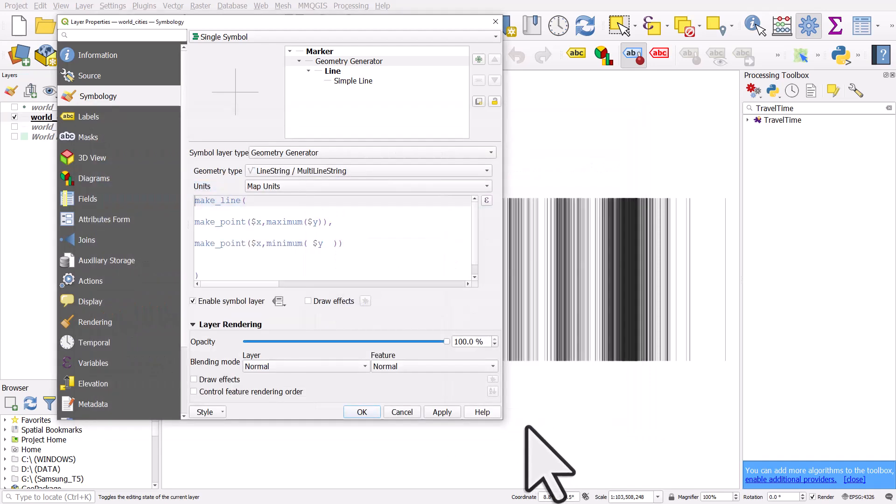
click(374, 417)
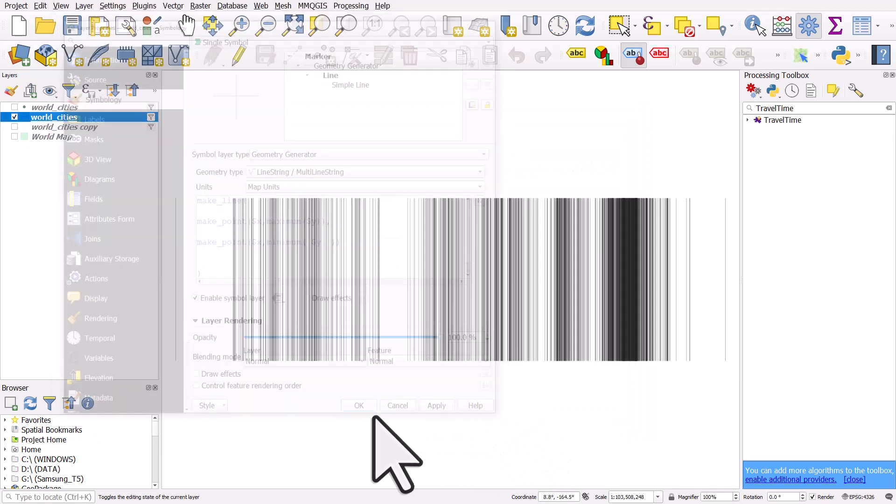
Show the point-styled world_cities layer instead of the line-styled one and add a Geometry Generator symbol layer above its Simple Marker.
click(14, 115)
click(14, 107)
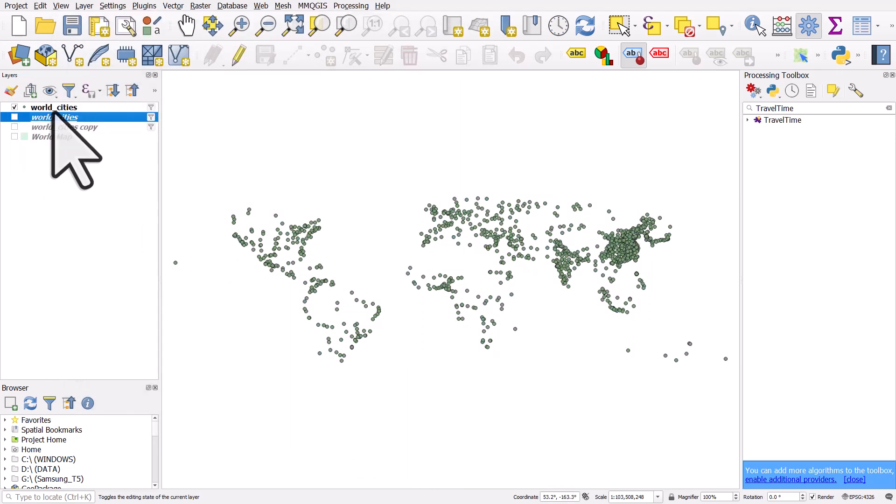
double_click(53, 109)
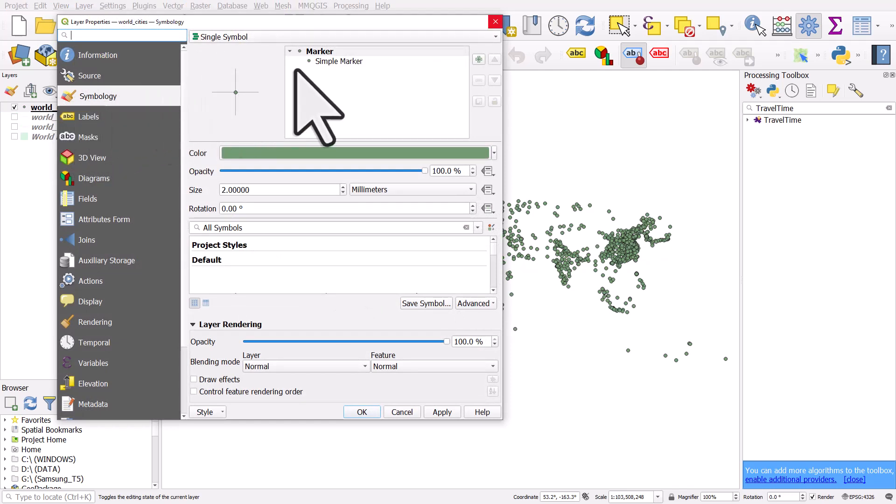
click(338, 61)
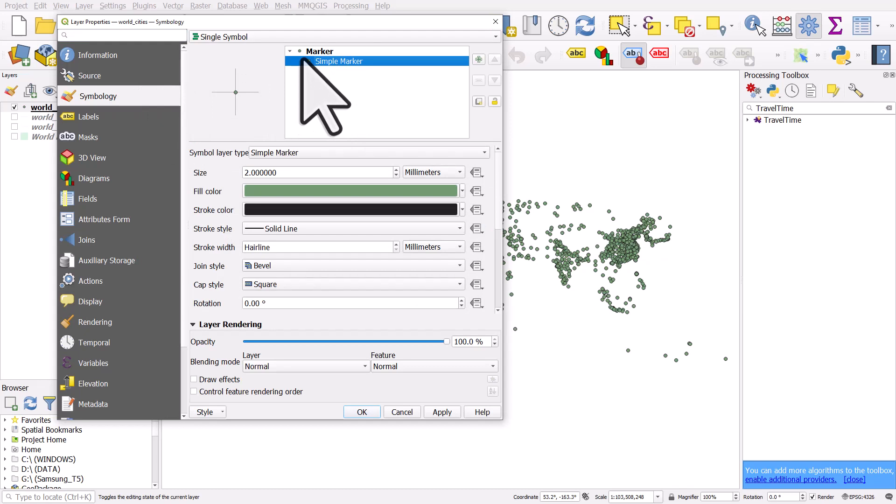
click(478, 59)
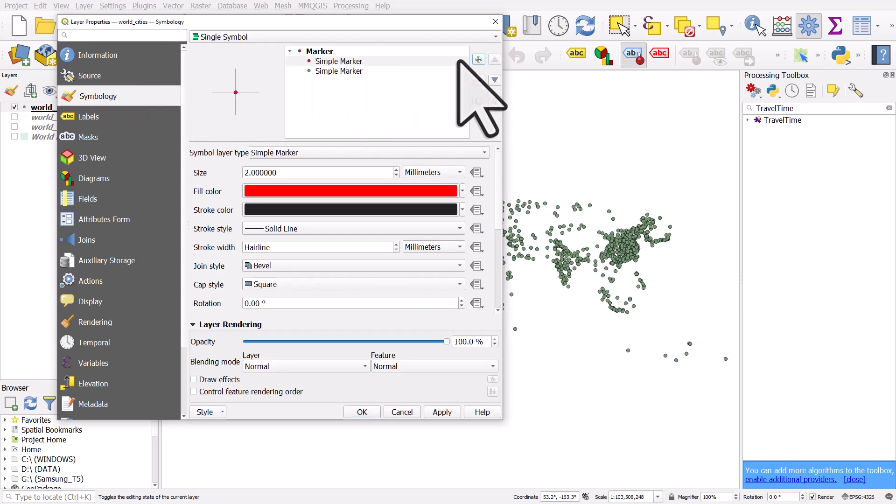
click(341, 61)
click(299, 153)
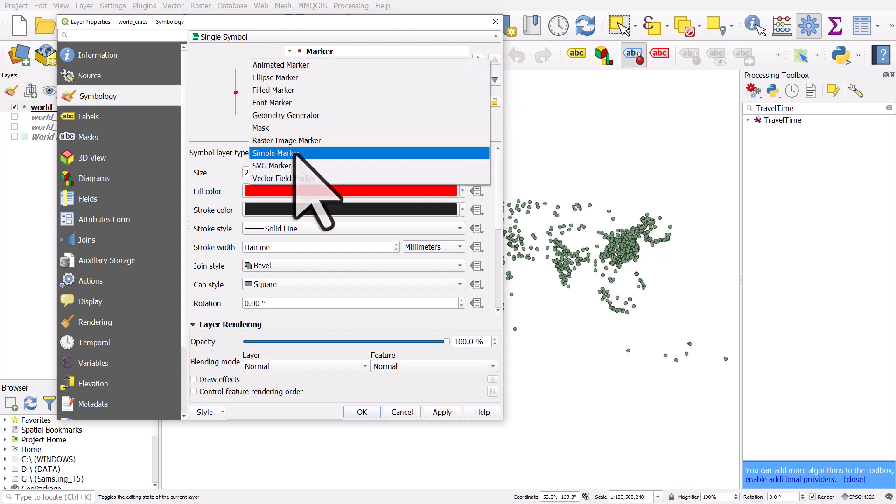
click(299, 119)
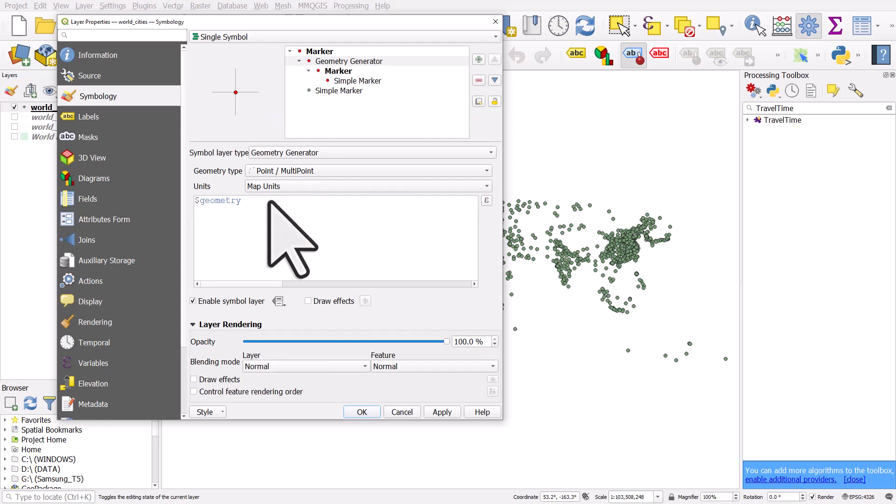
Set the generator's geometry type to LineString / MultiLineString, replace $geometry with the copied make_line expression, and apply it.
click(265, 171)
click(278, 159)
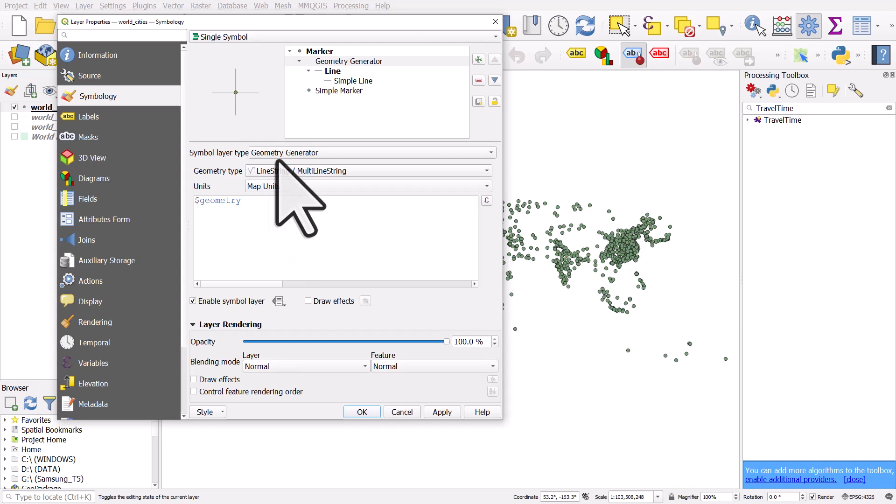
drag(245, 200, 194, 200)
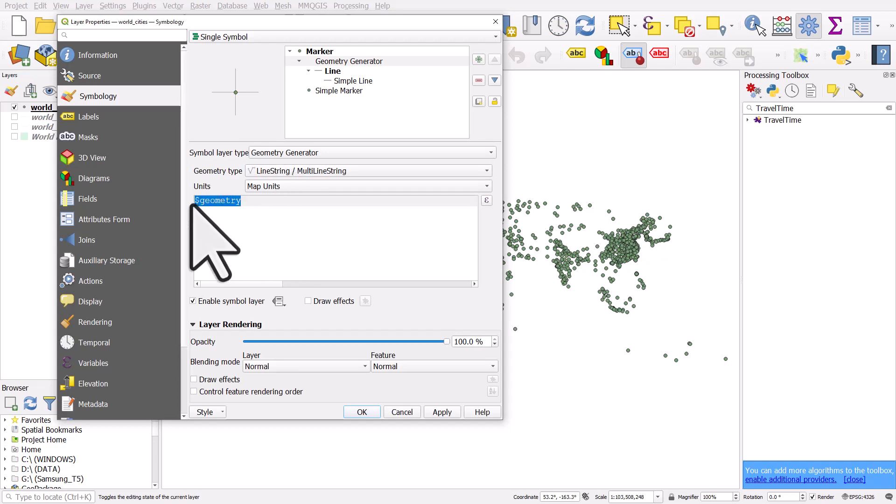
key(ctrl+v)
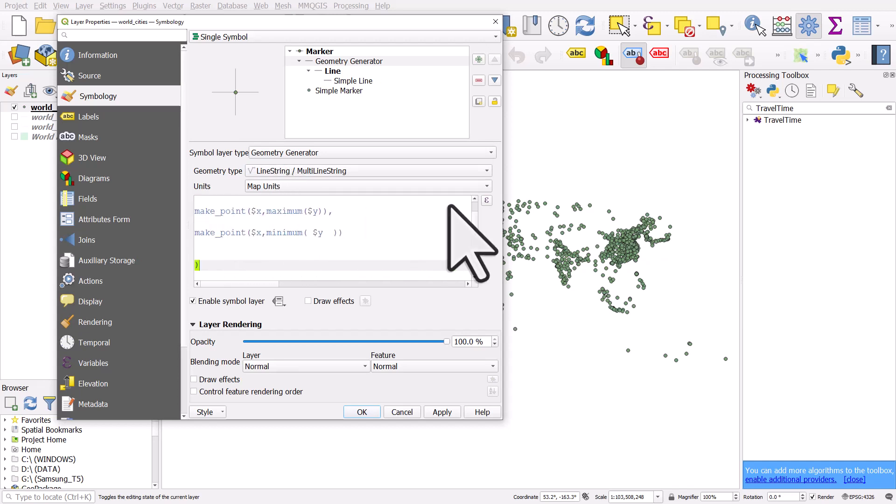
click(486, 200)
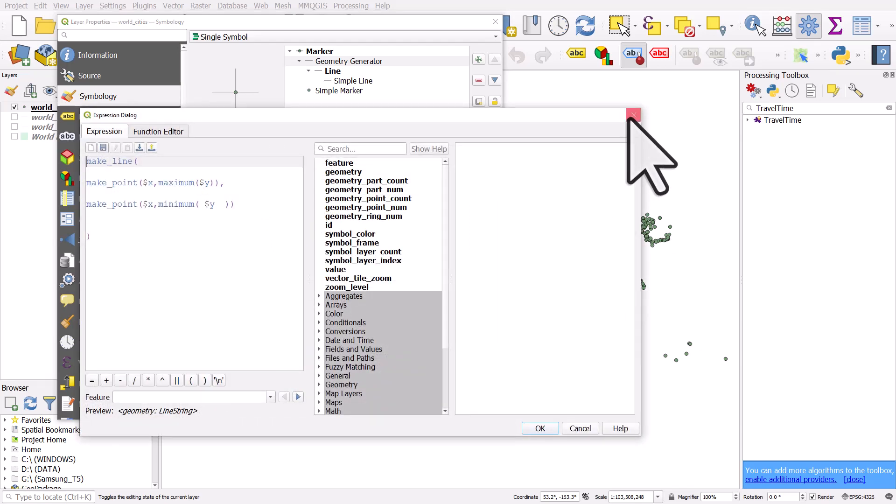
click(633, 115)
click(442, 412)
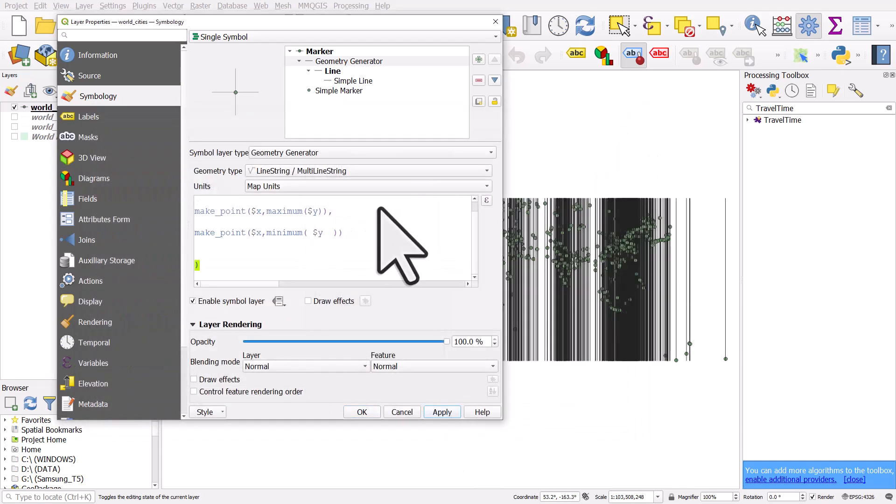
Set the generated lines' stroke width to 0.06 mm, make their color partly transparent, and accept the layer properties.
click(353, 81)
click(397, 194)
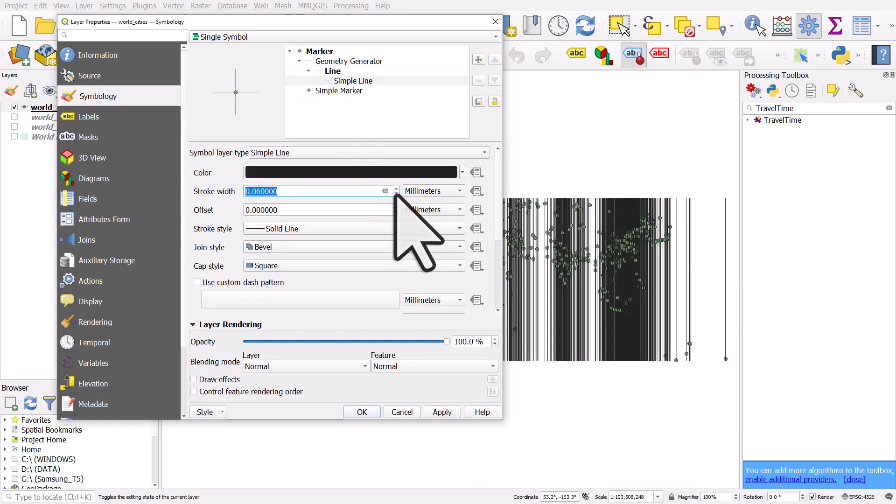
click(354, 63)
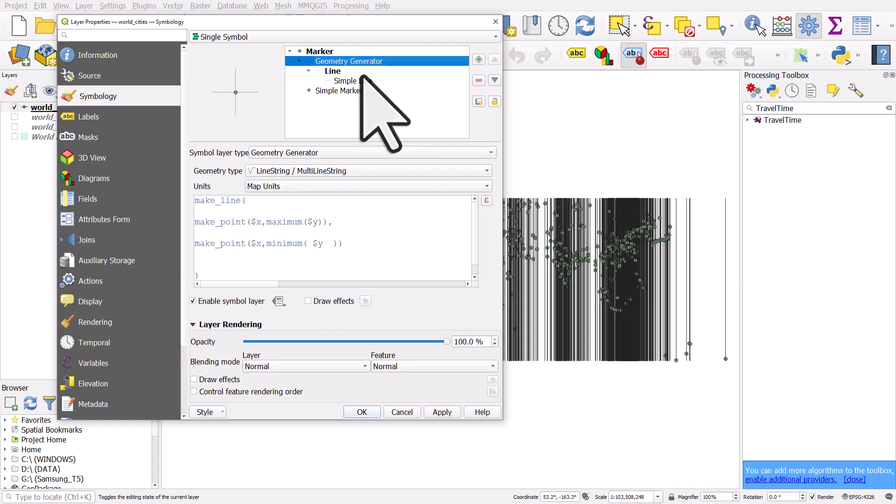
click(364, 81)
click(387, 149)
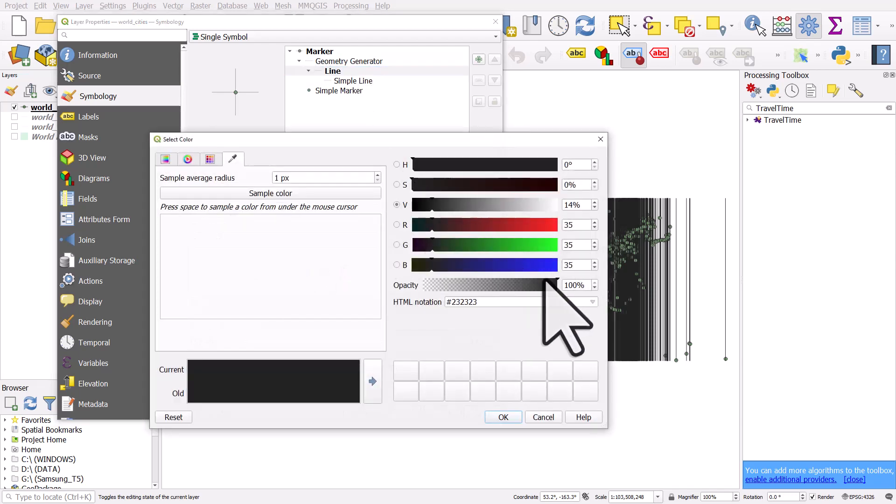
drag(543, 280, 511, 281)
click(506, 418)
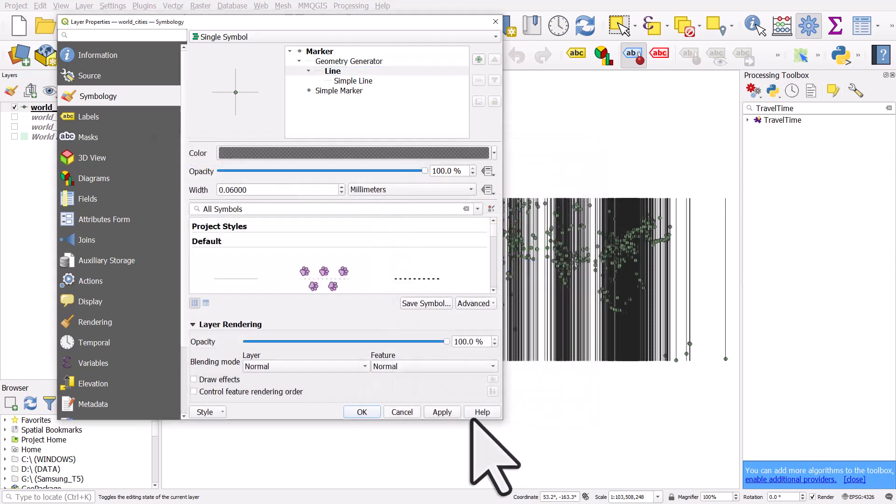
click(362, 412)
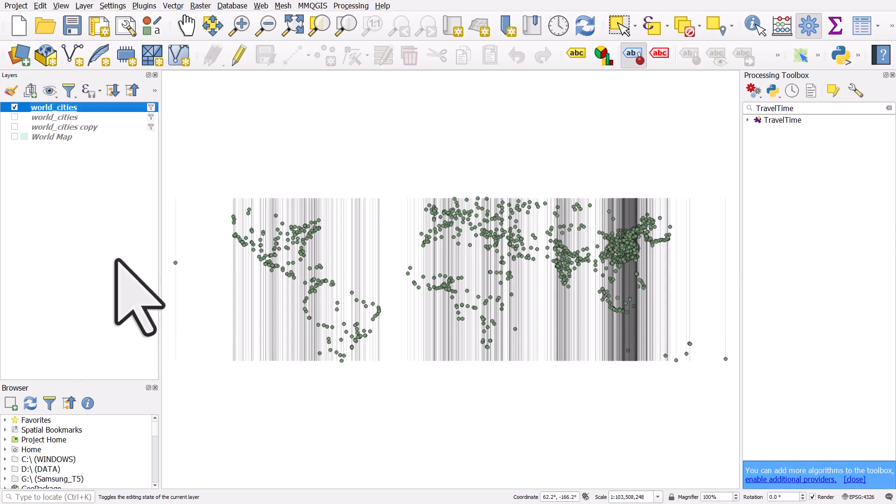
Give the world_cities Simple Marker a red fill and red stroke and set its size to 1 mm.
double_click(25, 112)
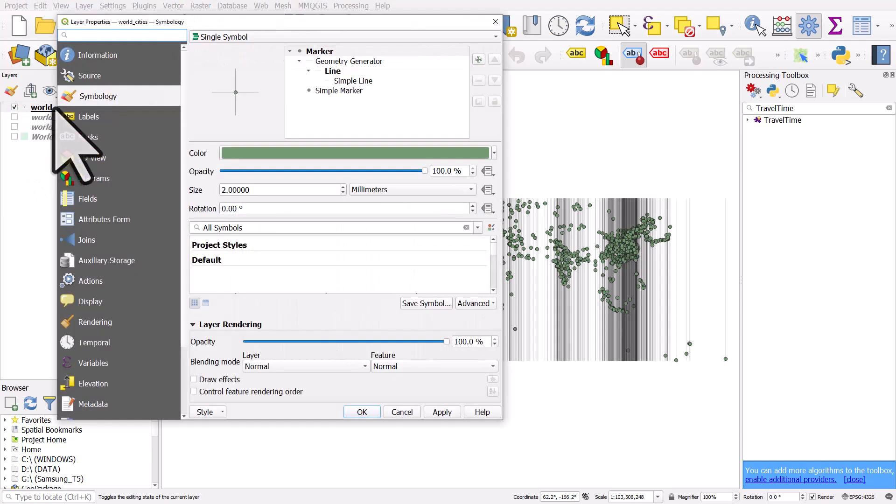
click(329, 91)
click(462, 191)
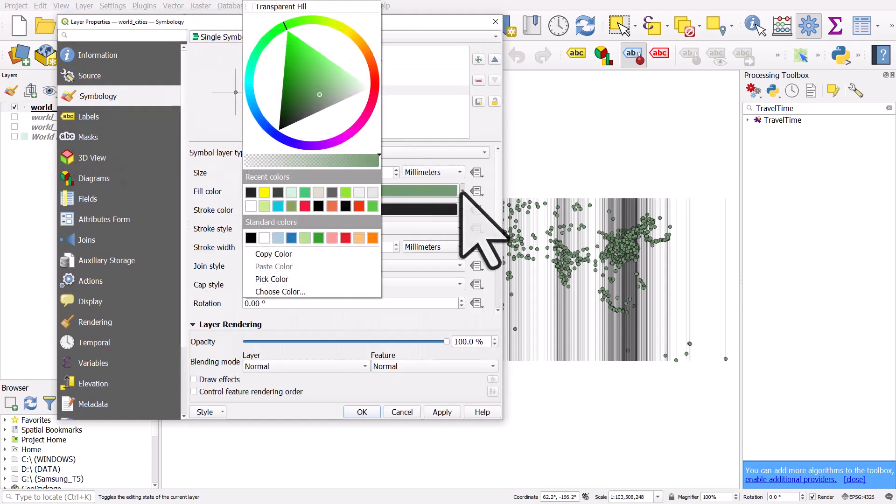
click(305, 206)
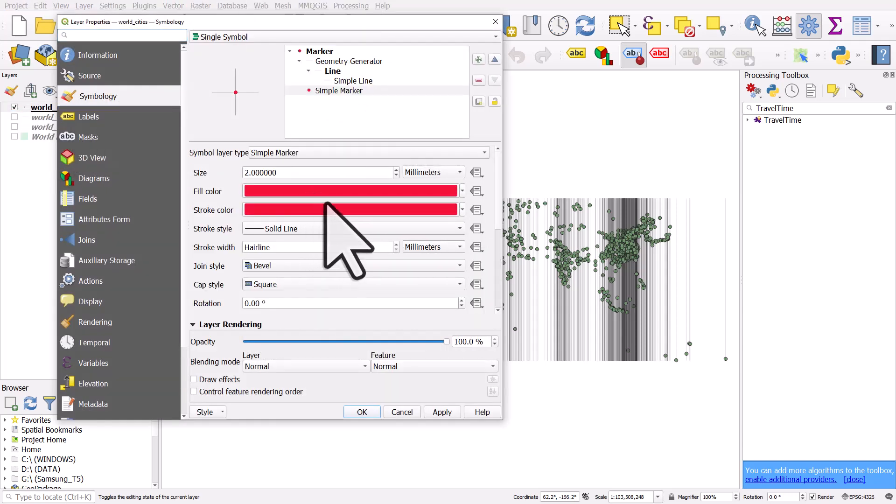
click(396, 176)
click(396, 176)
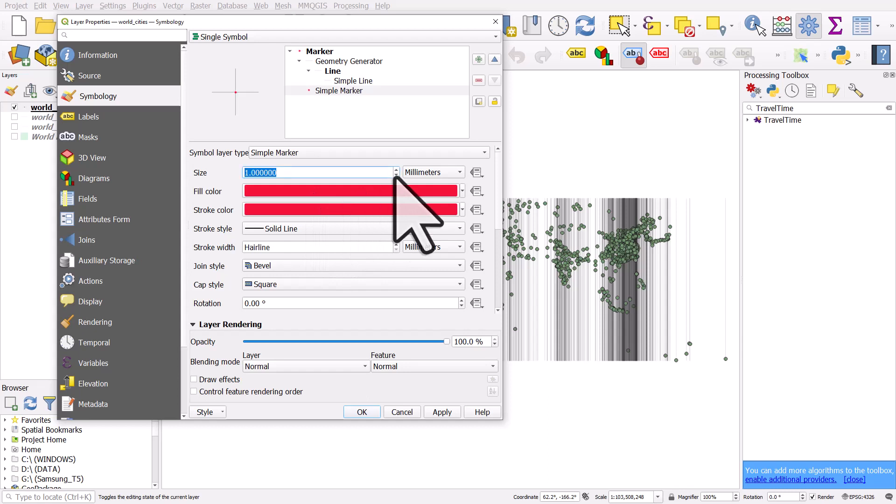
click(446, 415)
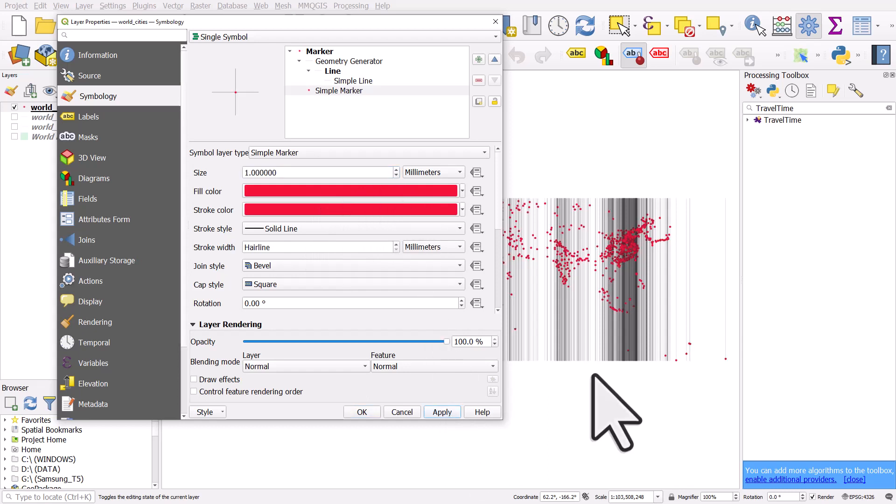
click(363, 413)
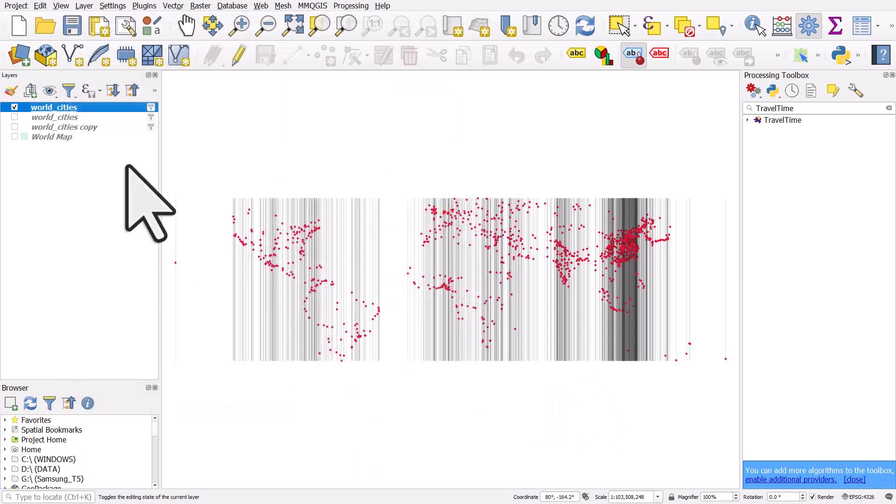
Change the visible world_cities layer's filter to "population" > 250000, test the query, and accept it.
click(151, 108)
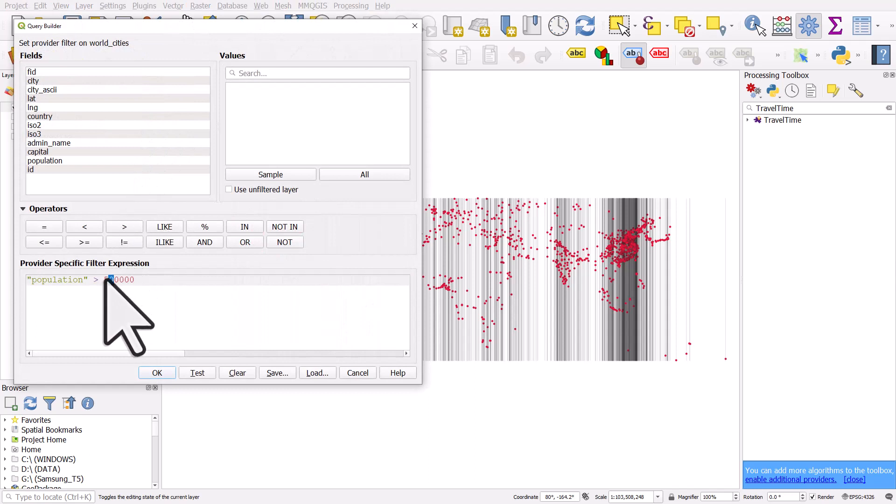
drag(114, 279, 103, 280)
text(25)
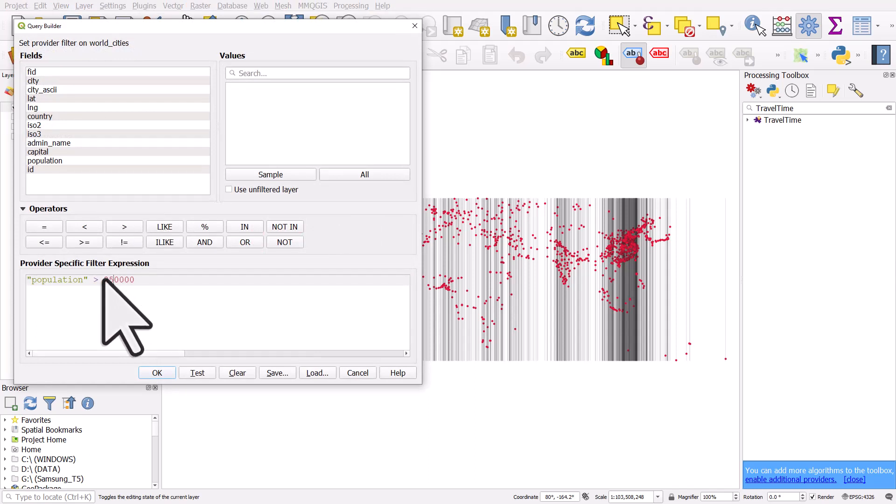
click(202, 373)
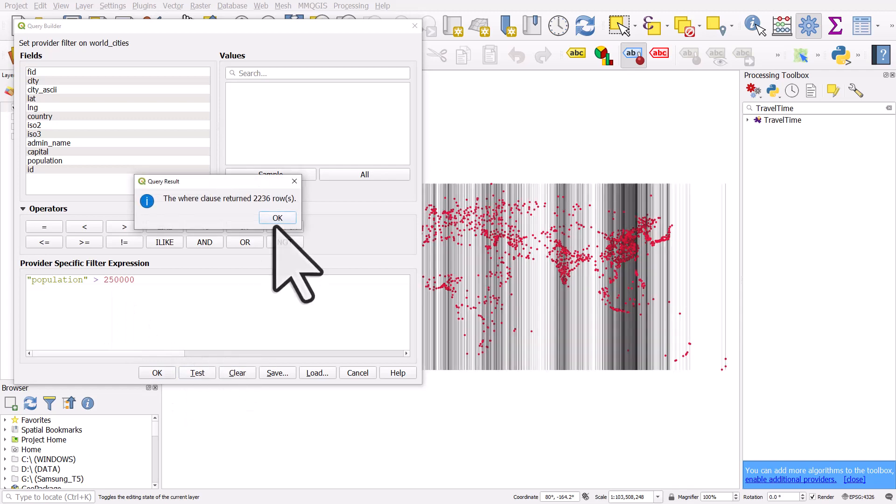
click(277, 218)
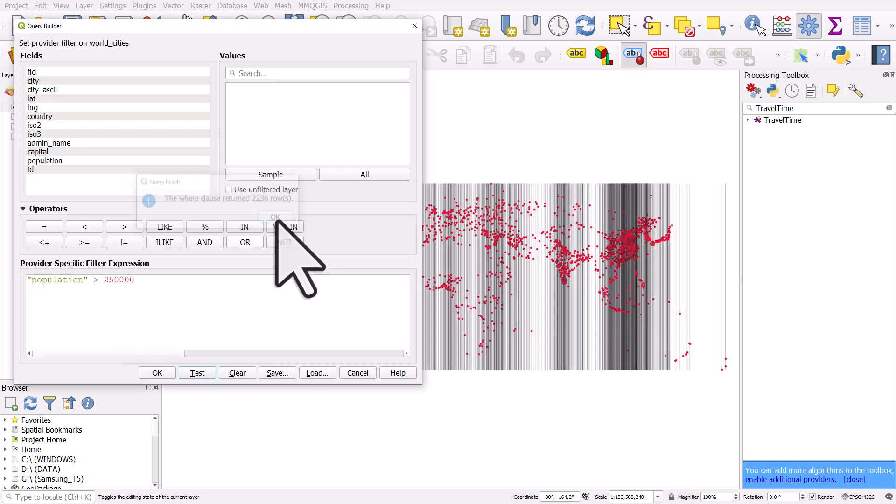
click(171, 373)
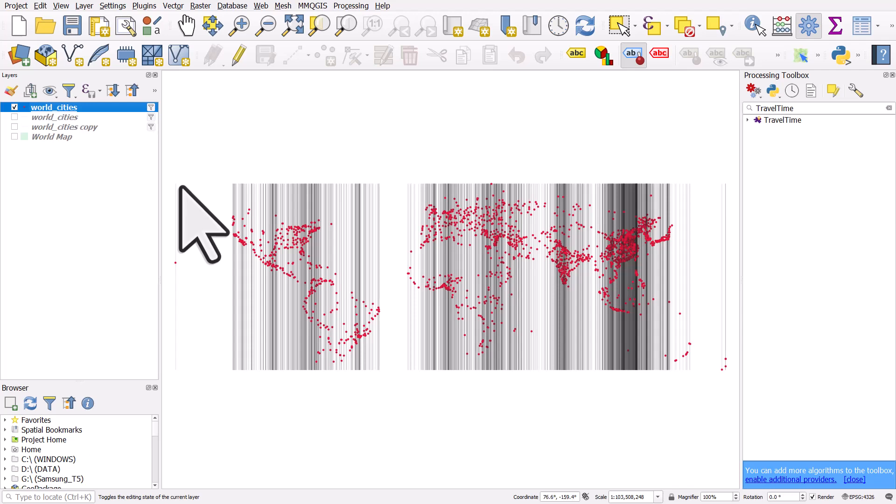
Review the Geometry Generator expression of the filtered world_cities layer and close its properties without changes.
double_click(80, 106)
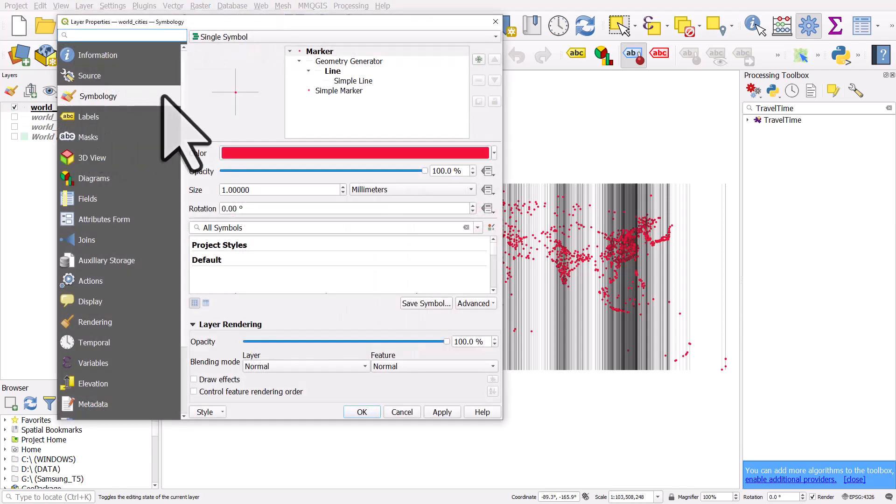
click(370, 62)
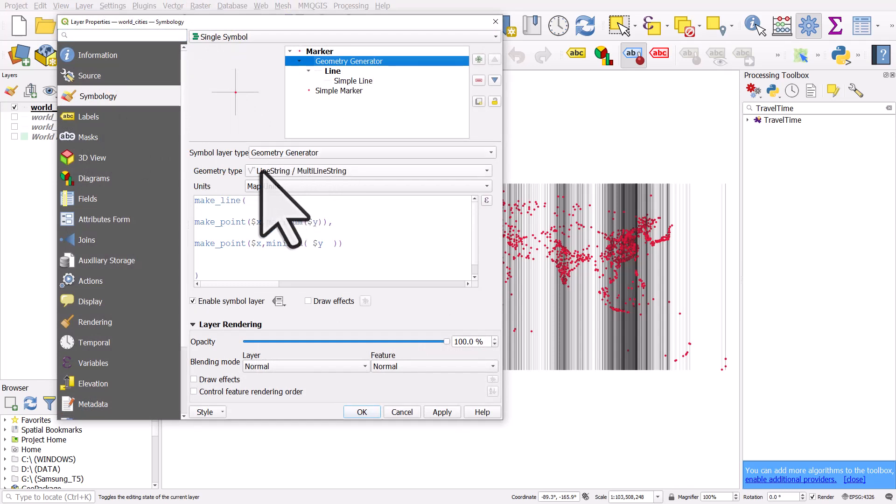
click(402, 413)
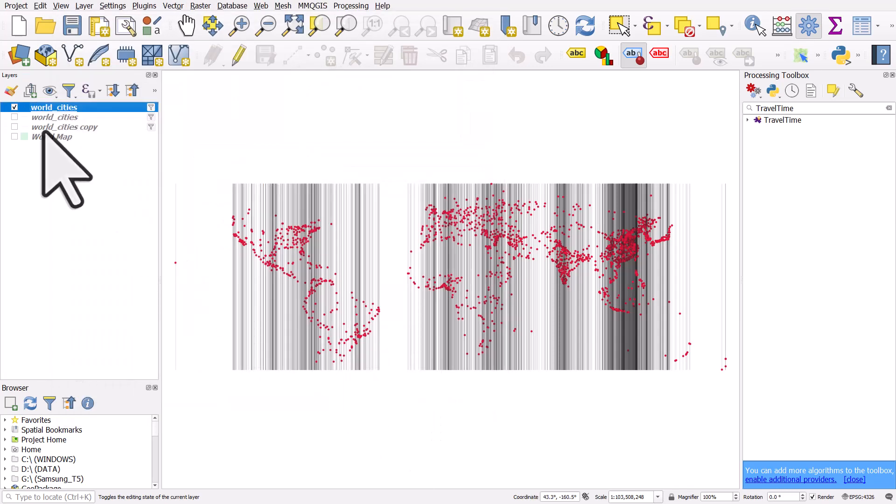
Show the world_cities copy layer instead of the point-styled world_cities layer and open its Geometry Generator settings.
click(14, 107)
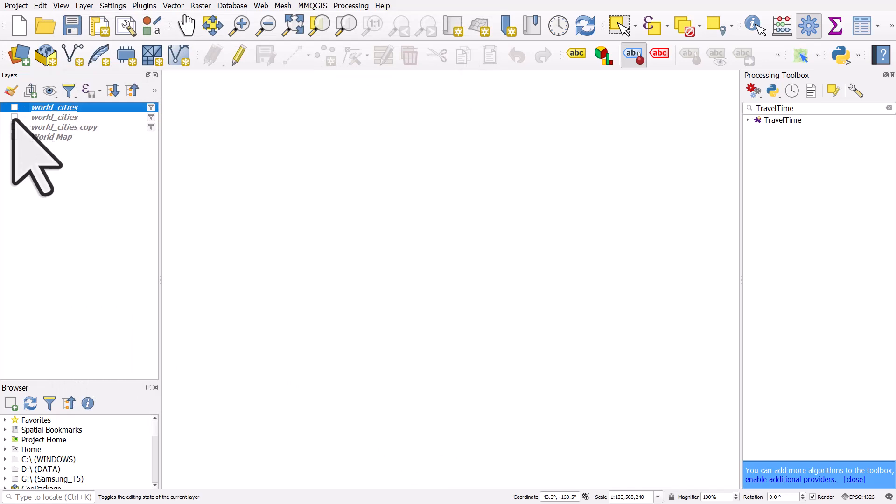
click(14, 127)
double_click(58, 130)
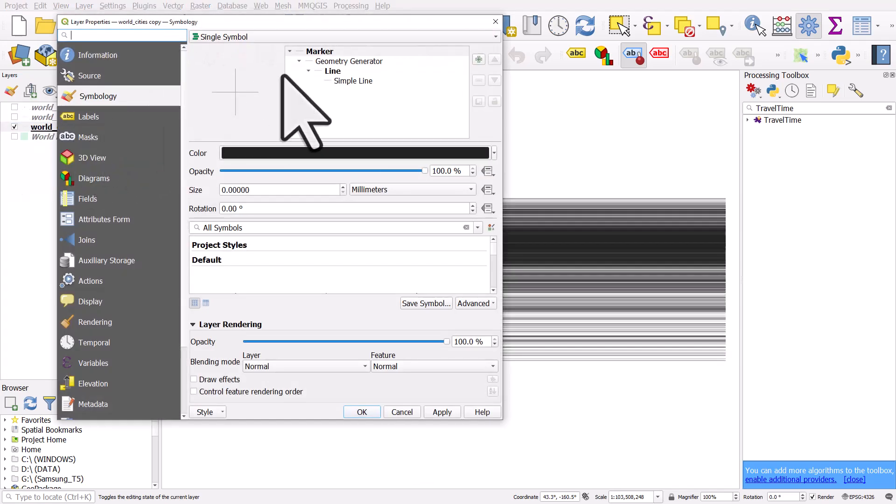
click(337, 62)
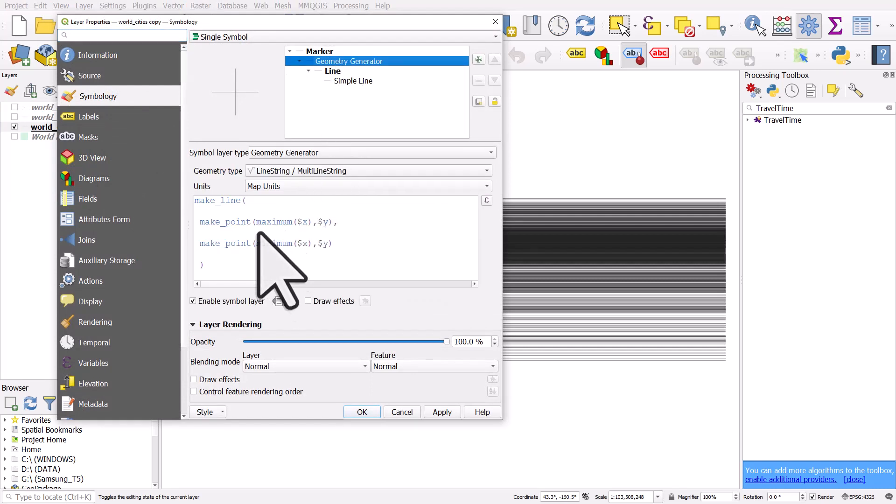
Examine the maximum($x), minimum($x) and $y arguments of the two make_point calls in the make_line expression.
drag(256, 222, 311, 224)
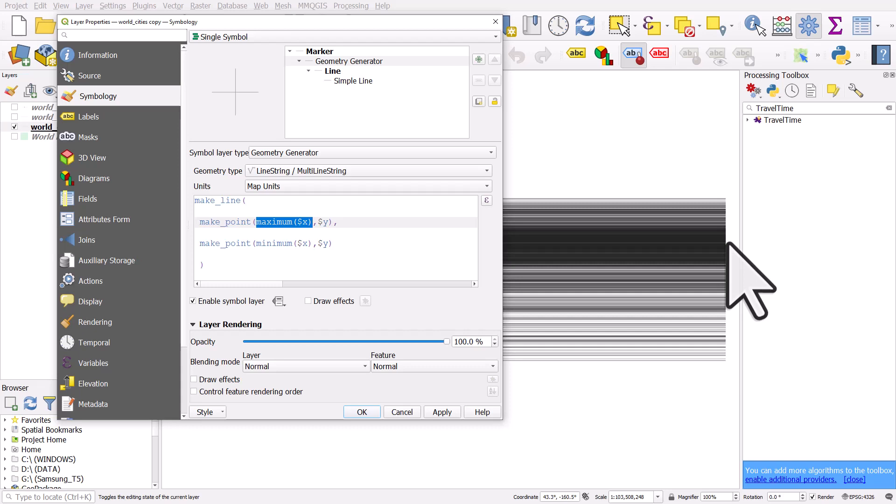
drag(308, 243, 256, 243)
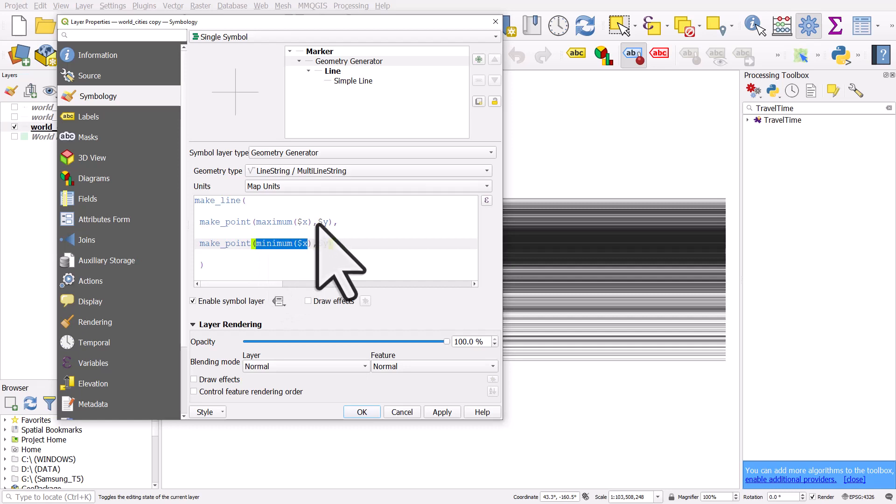
drag(318, 222, 329, 244)
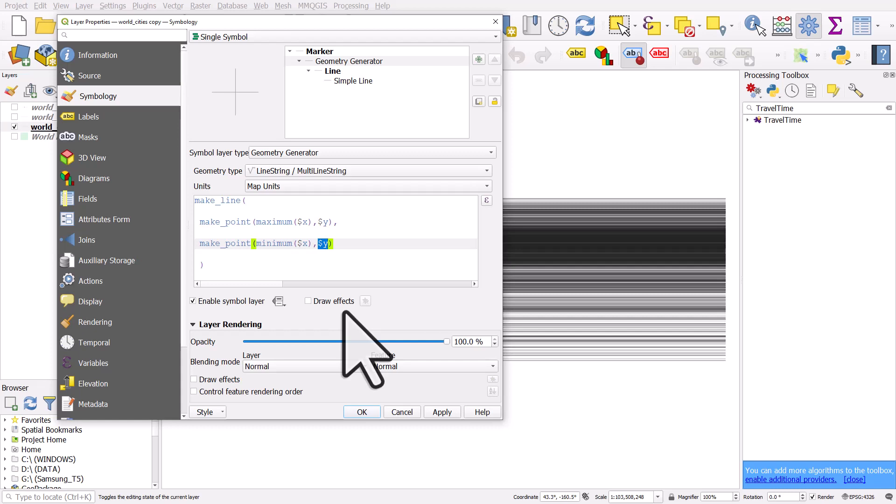
click(350, 246)
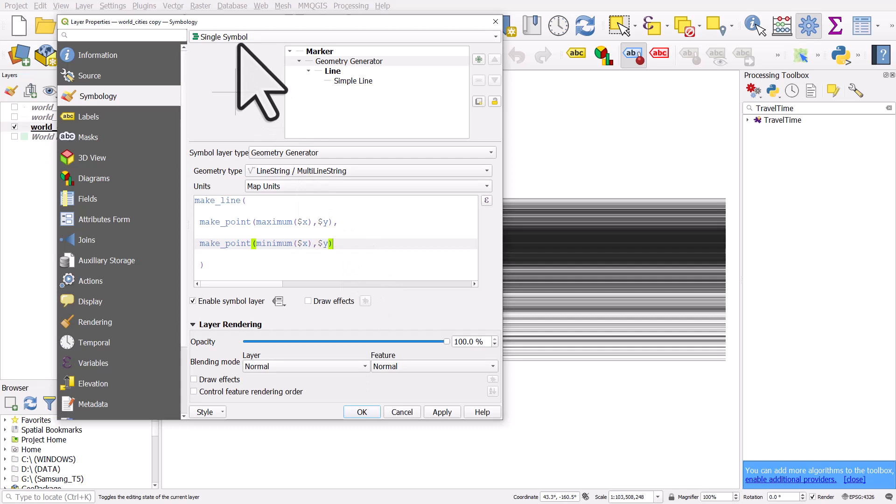
Review the generator's symbol layer type, geometry type and make_point lines, keeping Geometry Generator and LineString / MultiLineString, and close the layer properties.
click(267, 155)
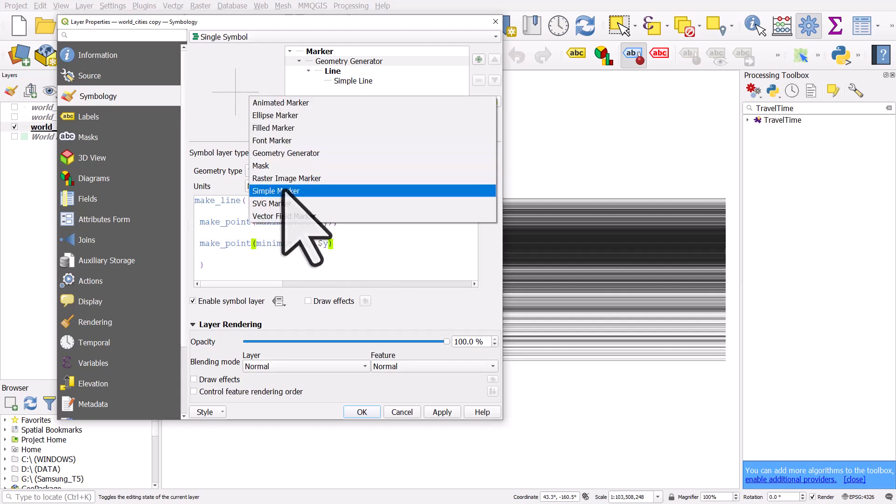
click(289, 155)
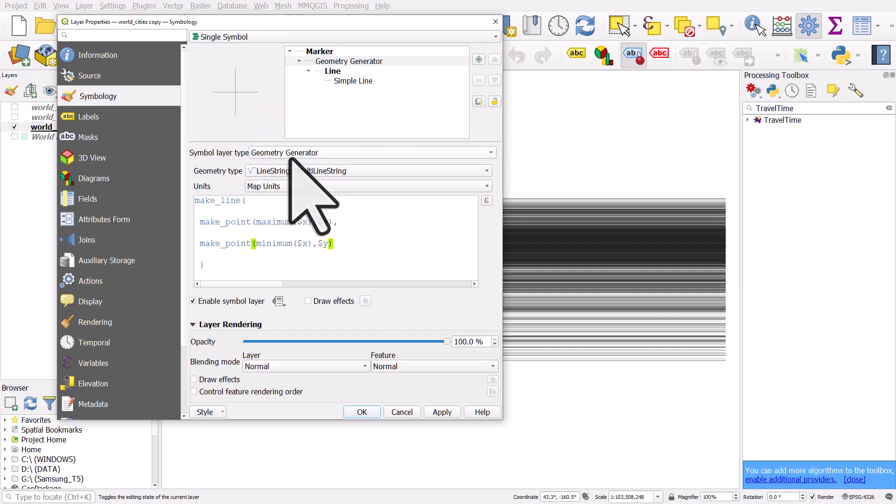
click(258, 171)
key(Down)
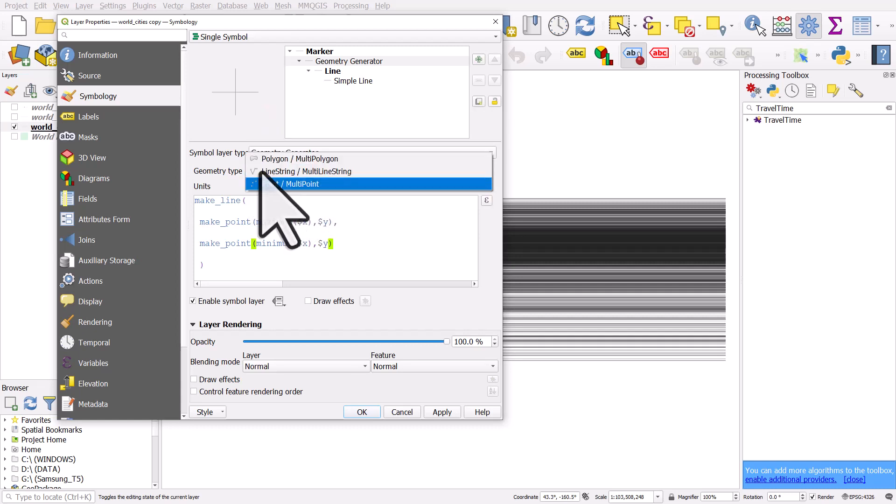
click(260, 171)
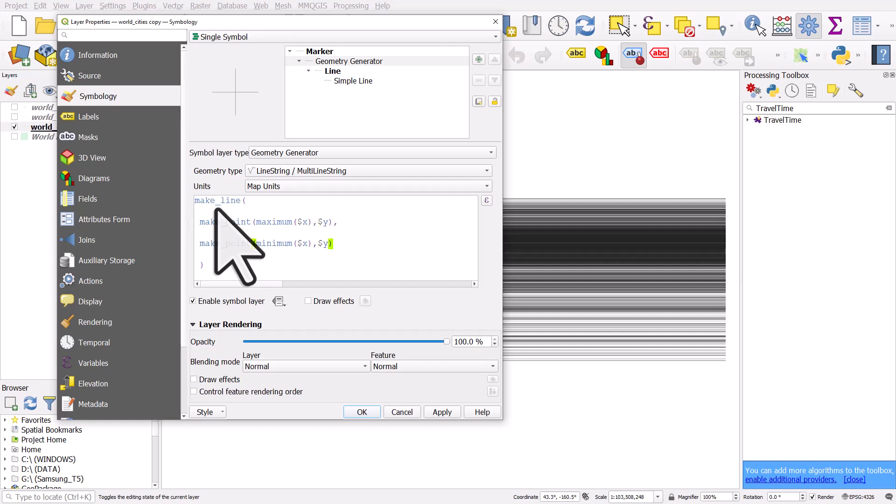
drag(200, 222, 200, 247)
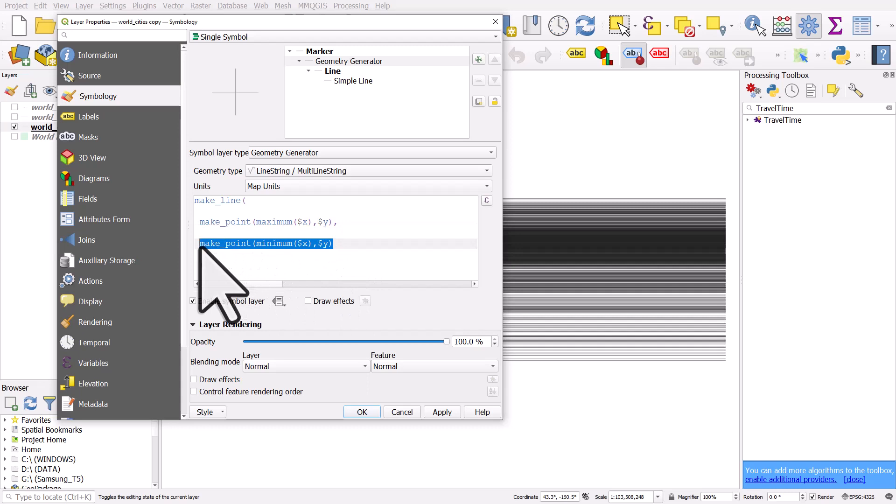
click(366, 412)
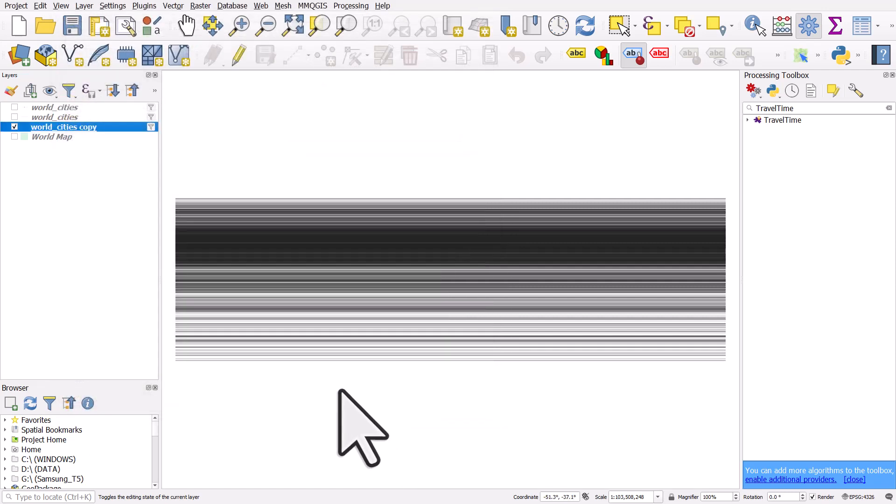
Show the line-styled world_cities layer instead of world_cities copy and open its symbology, with the dialog moved off the lines.
click(15, 127)
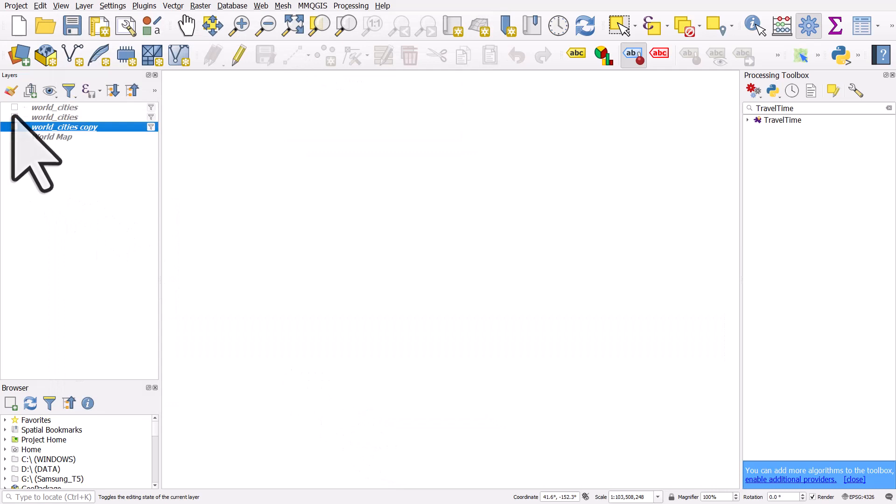
click(15, 117)
click(36, 118)
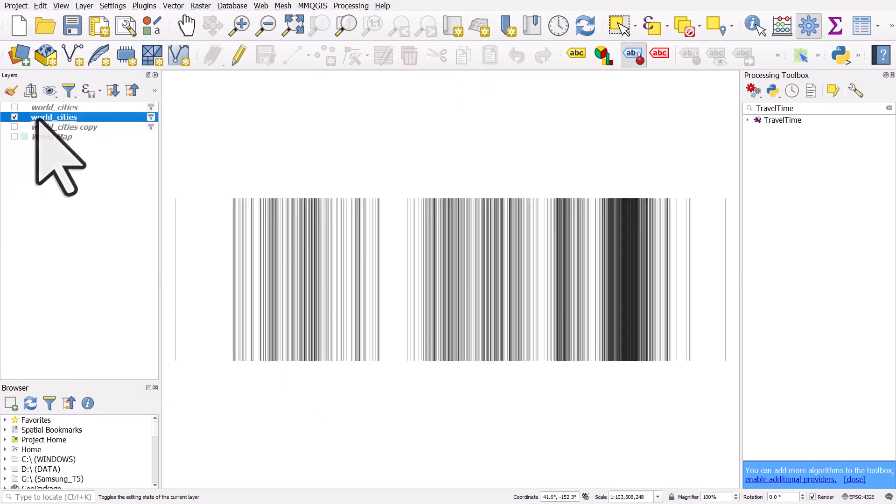
double_click(36, 118)
drag(305, 27, 264, 35)
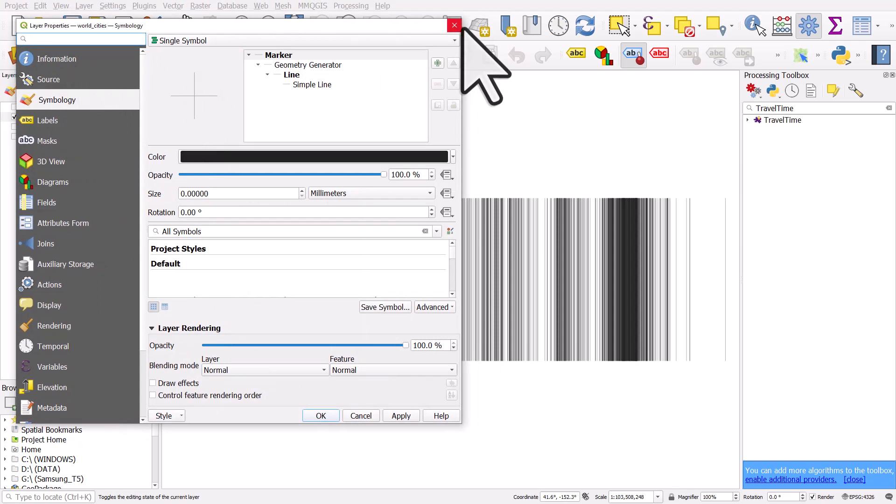
Switch the line-styled world_cities layer from Single Symbol to Graduated symbology with population as the value.
click(208, 41)
key(Down)
key(Down)
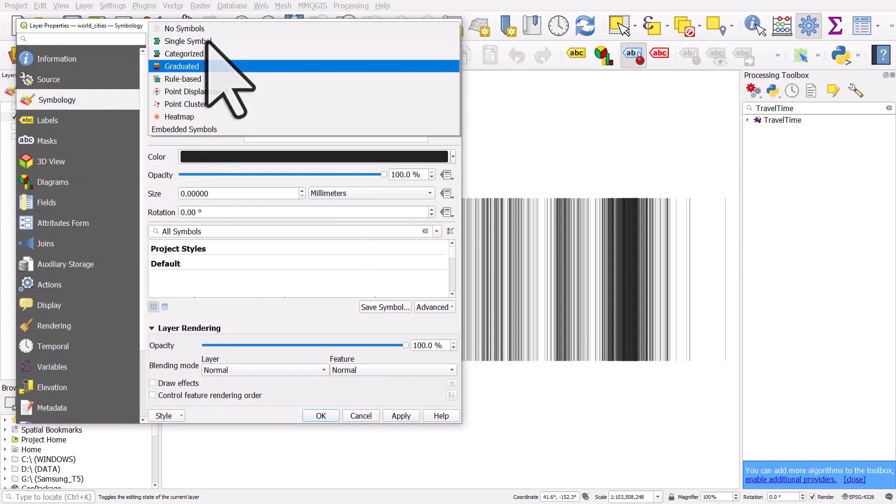
click(134, 28)
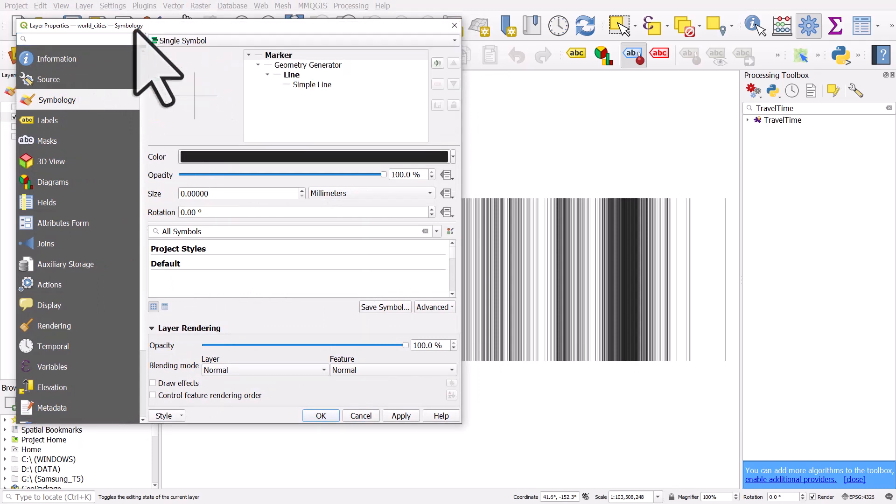
click(175, 41)
key(Down)
key(Down)
key(Up)
key(Up)
key(Up)
key(Up)
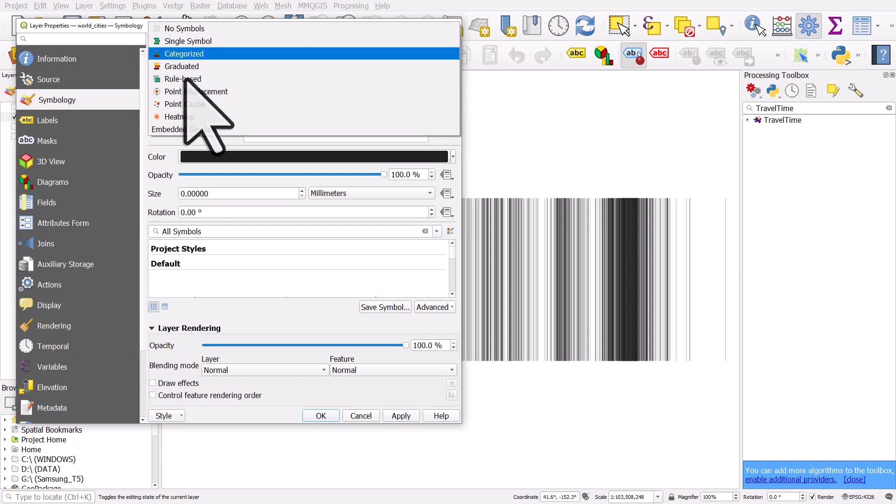
click(169, 67)
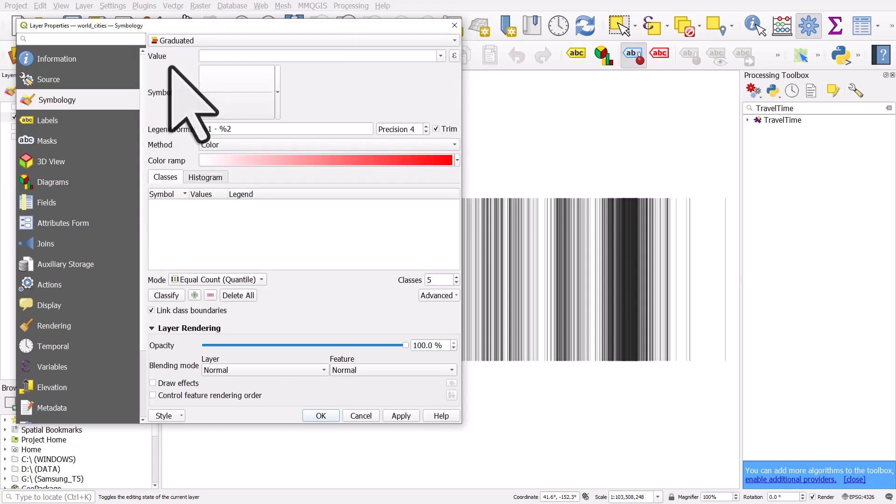
click(435, 56)
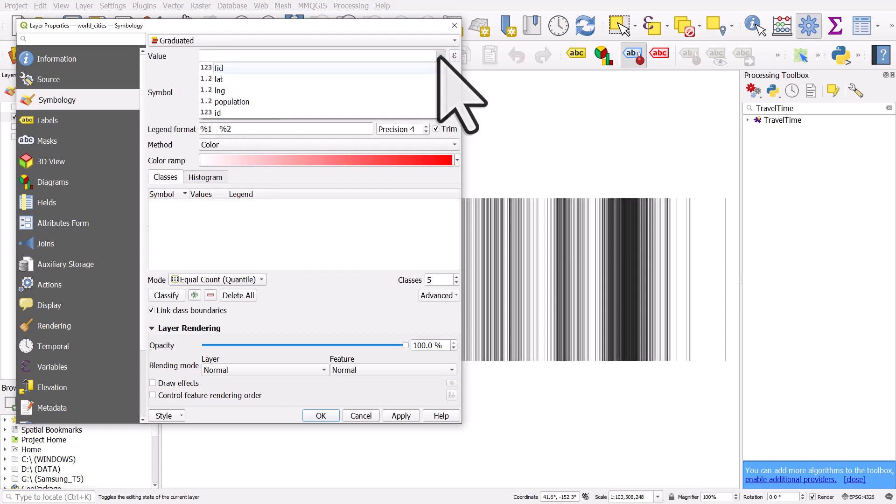
click(312, 101)
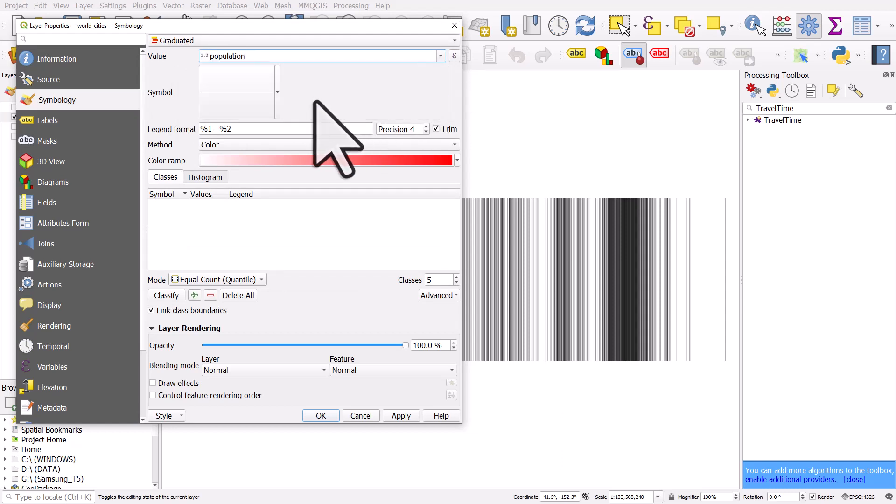
Choose the Turbo color ramp, classify the population values, and accept the layer properties.
click(457, 160)
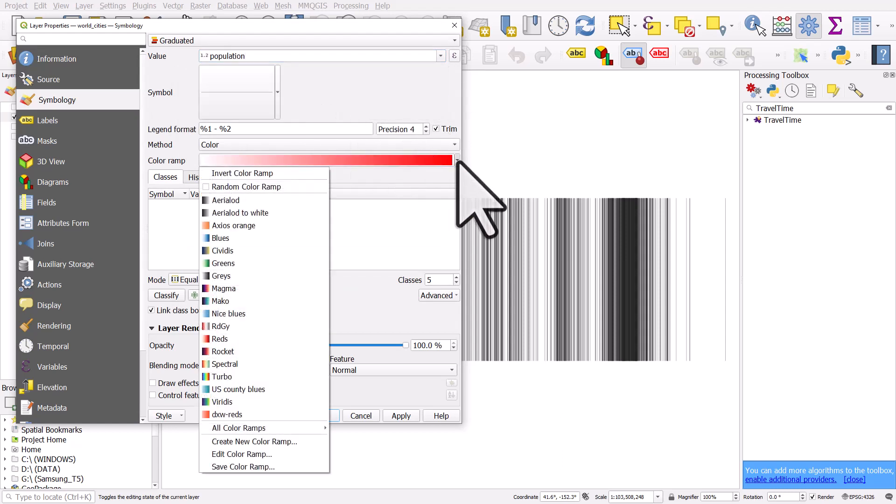
click(275, 376)
click(168, 295)
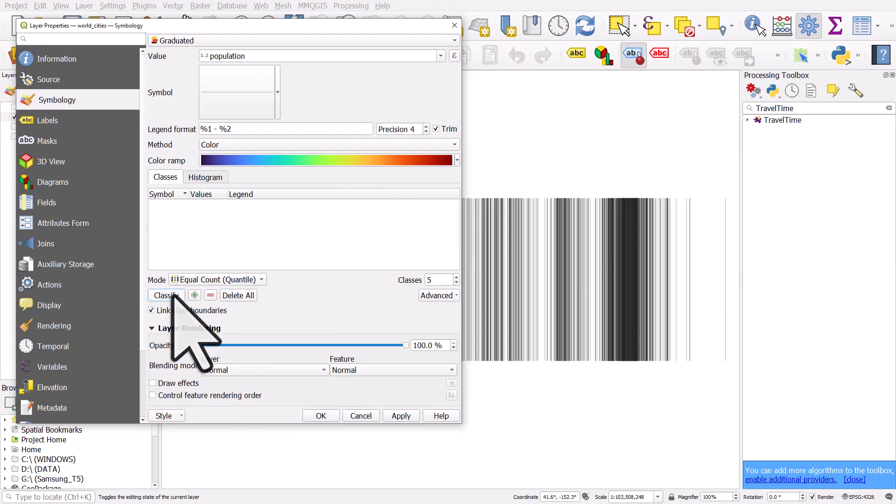
click(315, 415)
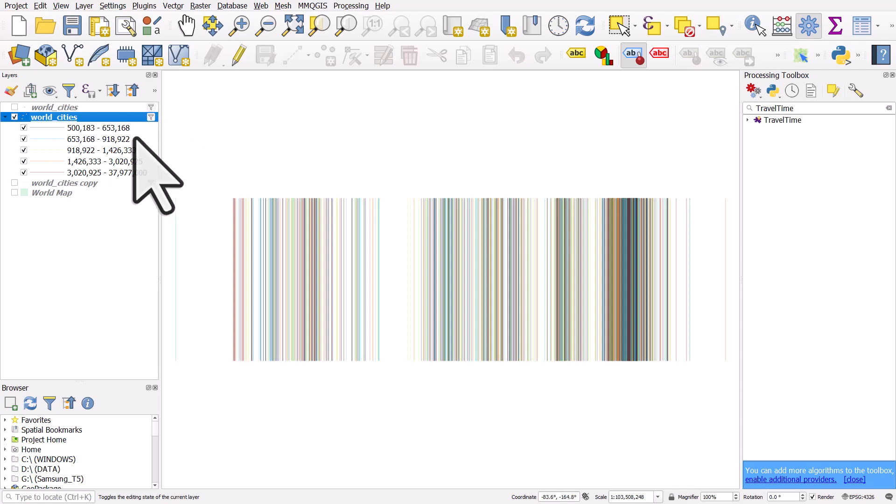
Change the graduated world_cities layer's color ramp to Cividis and apply it to the population lines.
double_click(77, 119)
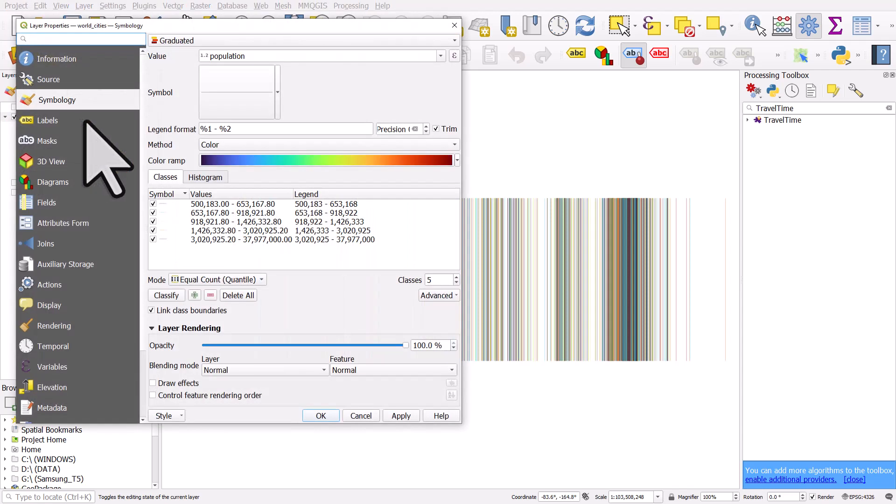
click(457, 160)
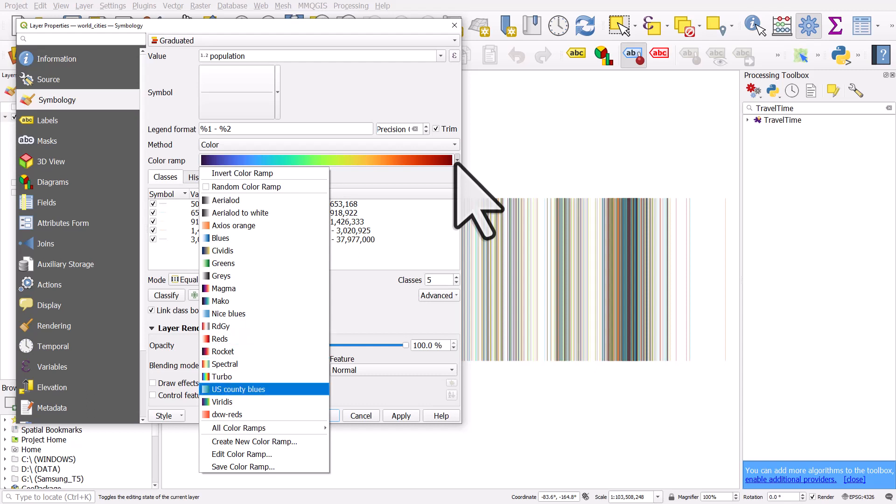
click(222, 251)
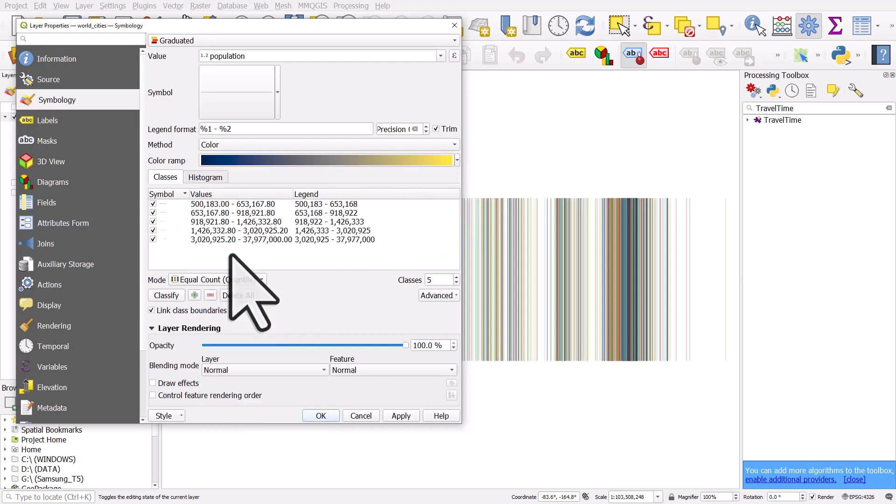
click(410, 417)
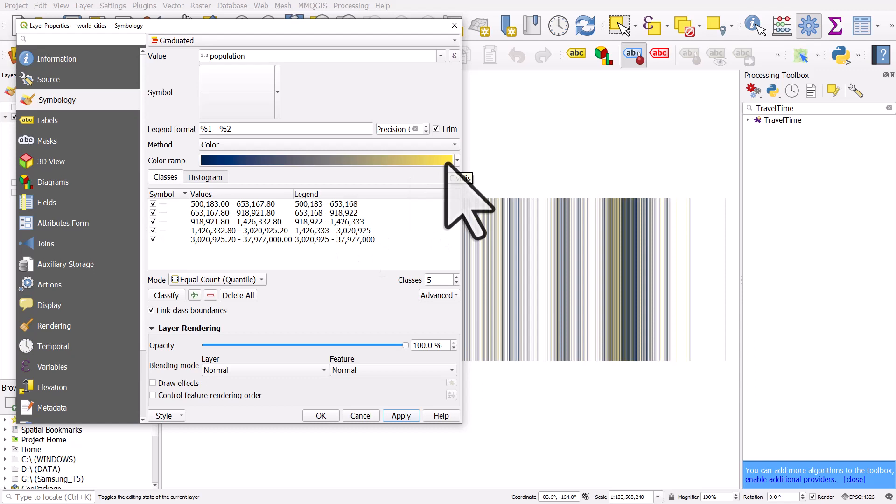
Review the Geometry Generator settings and make_line expression within the graduated symbol, leaving them as they are, and close the layer properties.
click(277, 91)
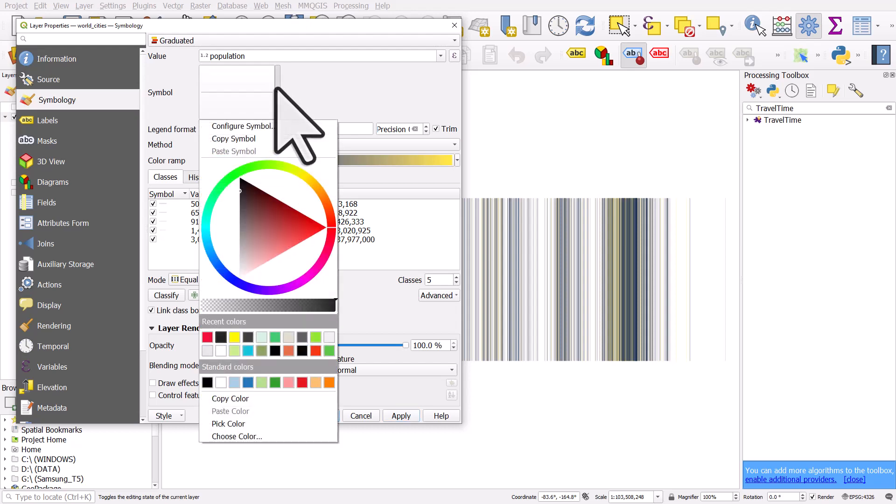
click(277, 93)
click(277, 93)
click(274, 125)
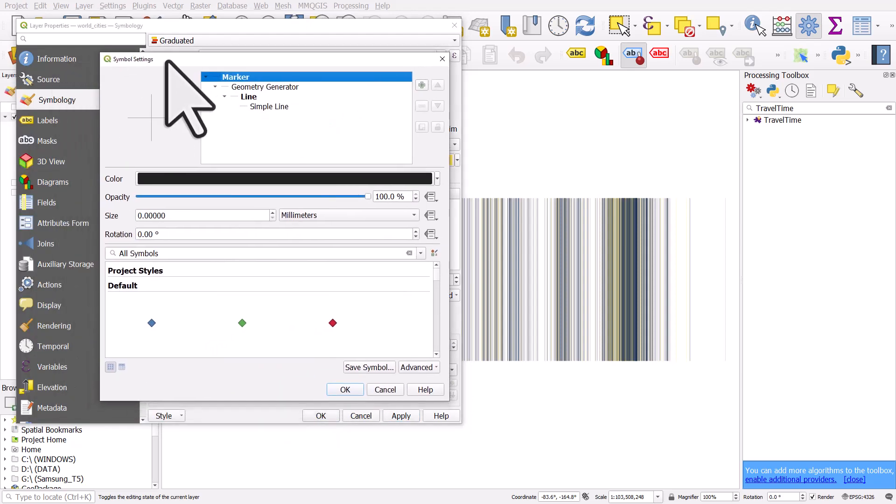
click(250, 87)
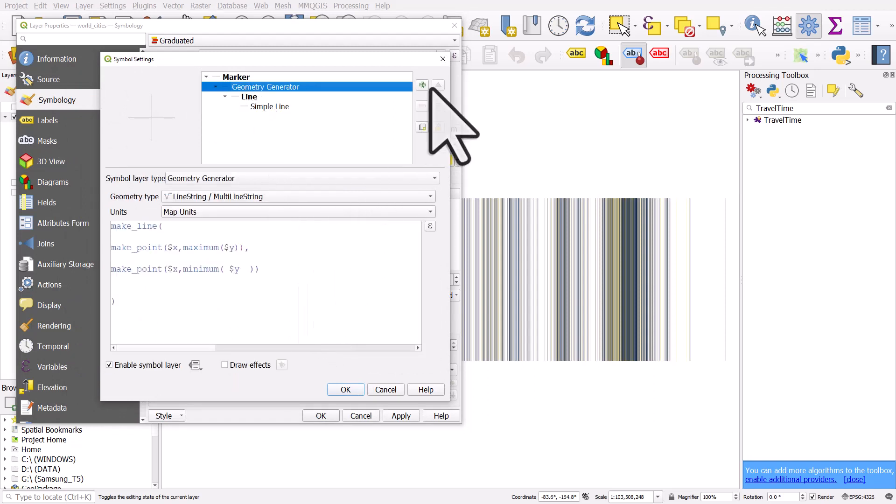
click(444, 59)
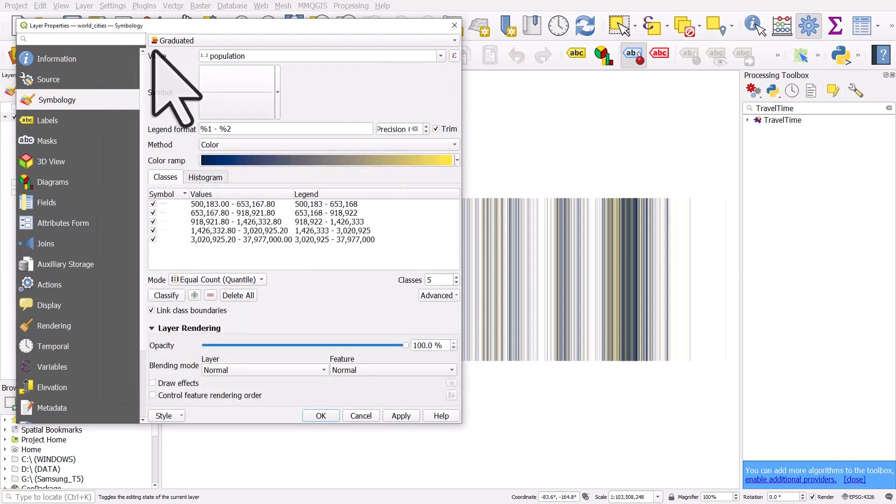
click(278, 93)
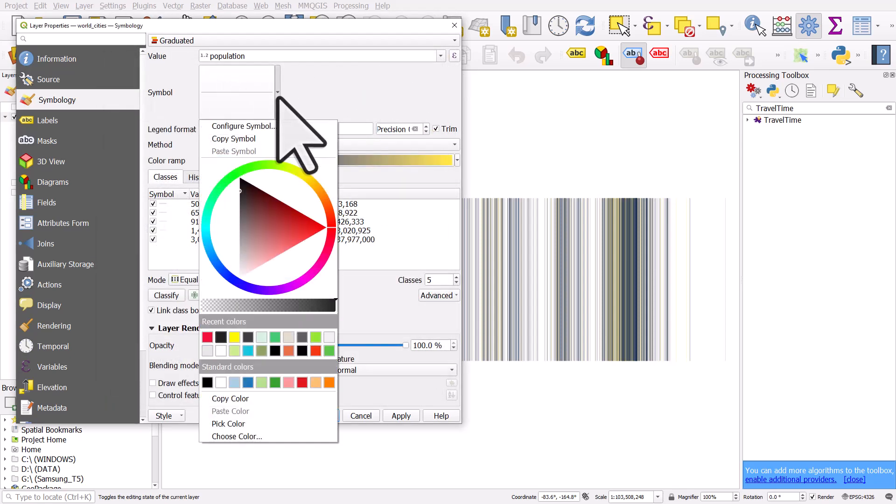
click(278, 94)
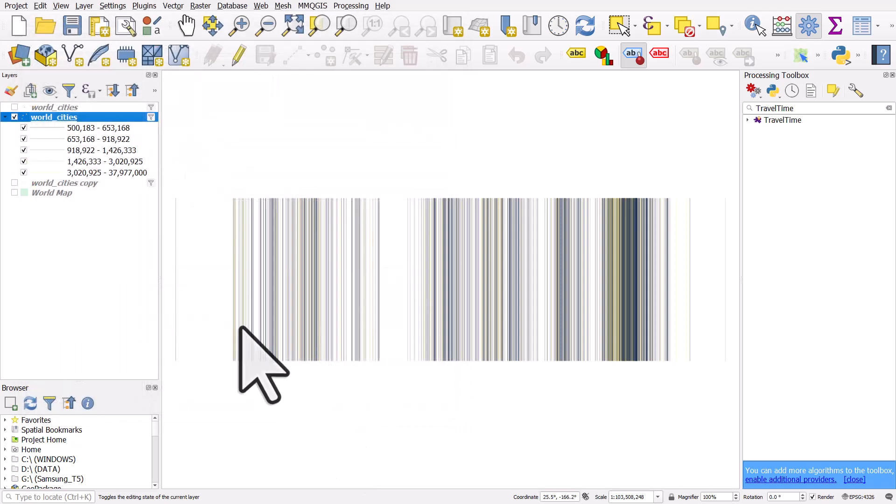
Hide the graduated world_cities layer, and show and select the other world_cities layer with red points and lines.
click(14, 116)
click(15, 107)
click(36, 107)
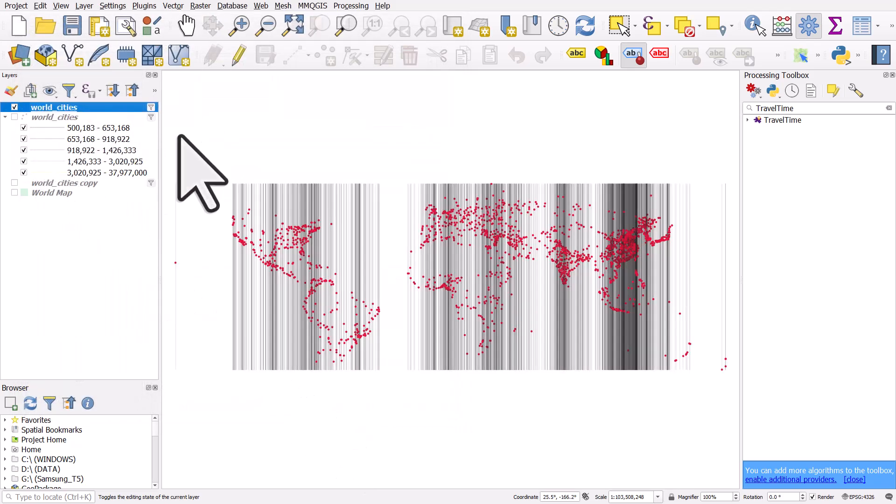